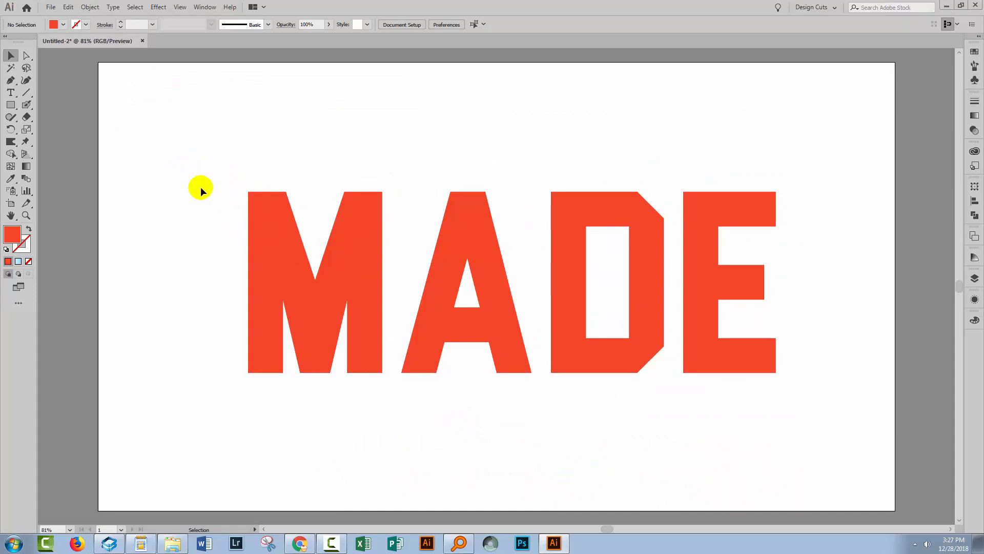
Select the MADE text on the artboard.
left_click_drag(164, 127, 813, 407)
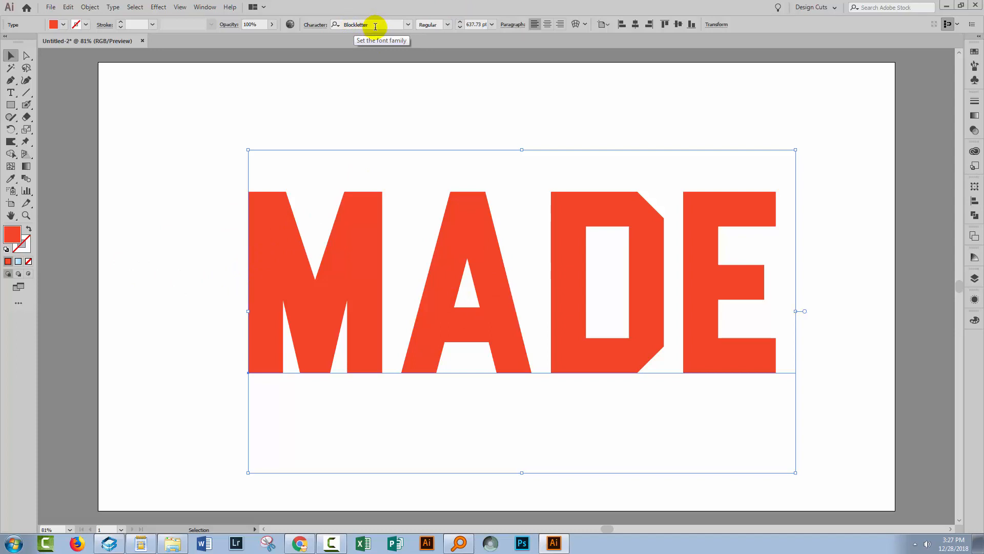
Try a 3D Extrude & Bevel effect on the MADE text with preview on and the position set to Front.
left_click(158, 8)
mouse_move(177, 70)
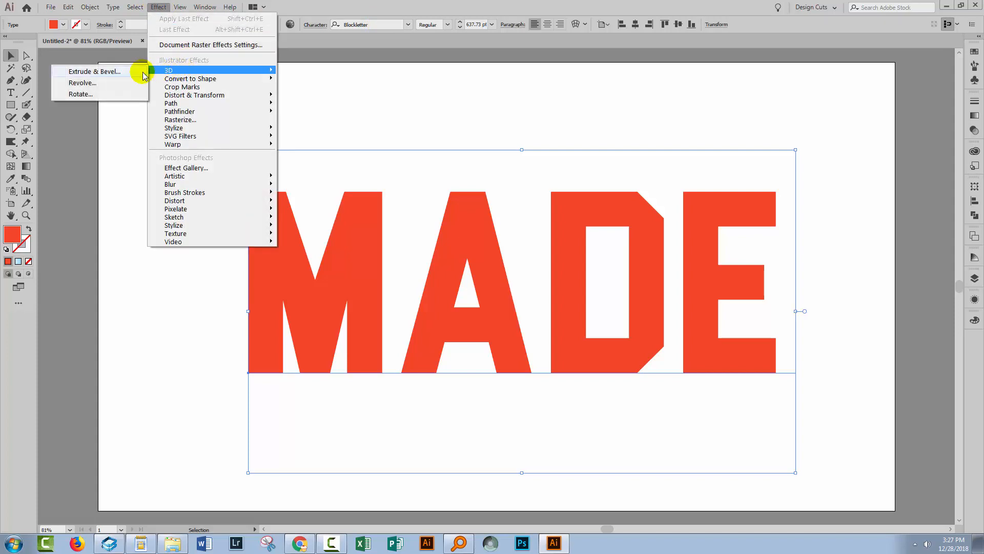
left_click(102, 73)
left_click(773, 370)
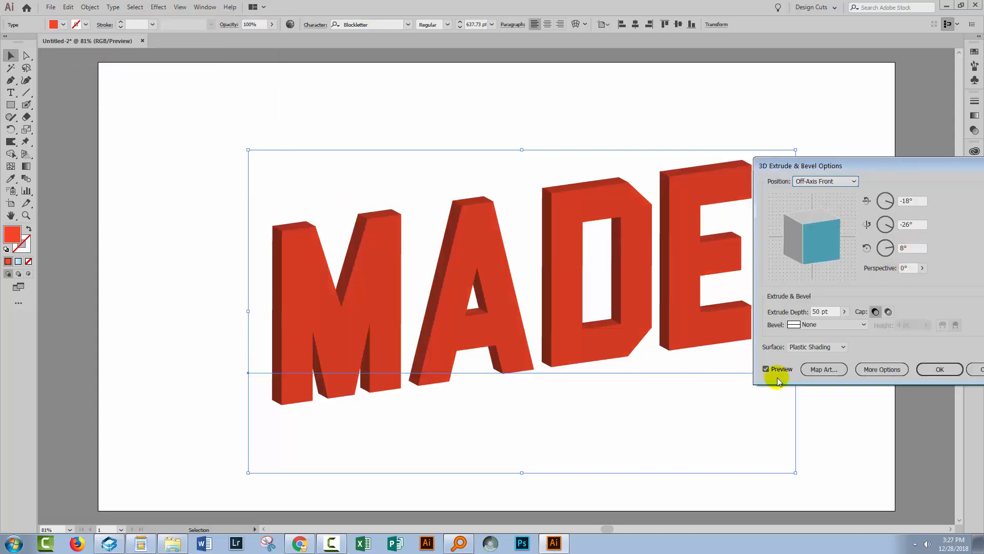
left_click(836, 183)
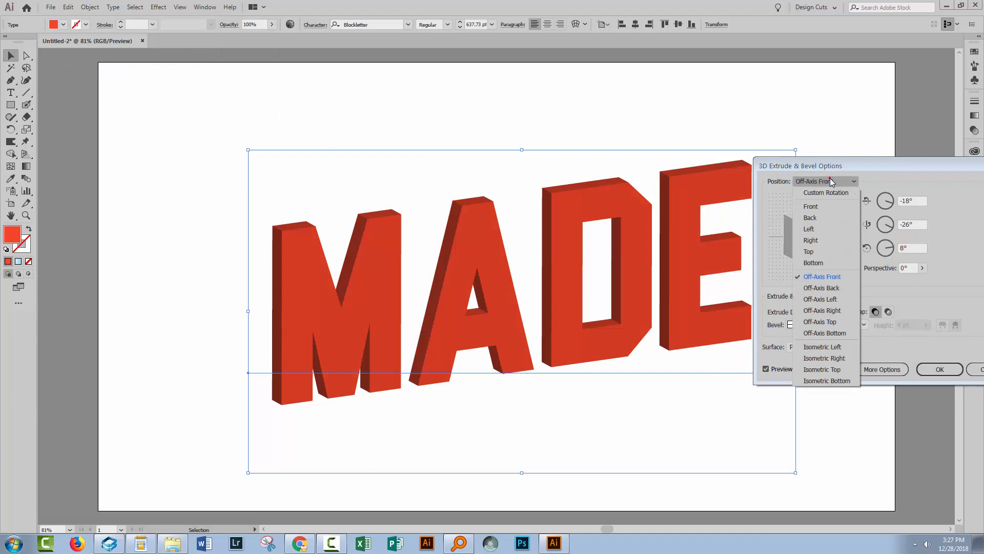
left_click(814, 206)
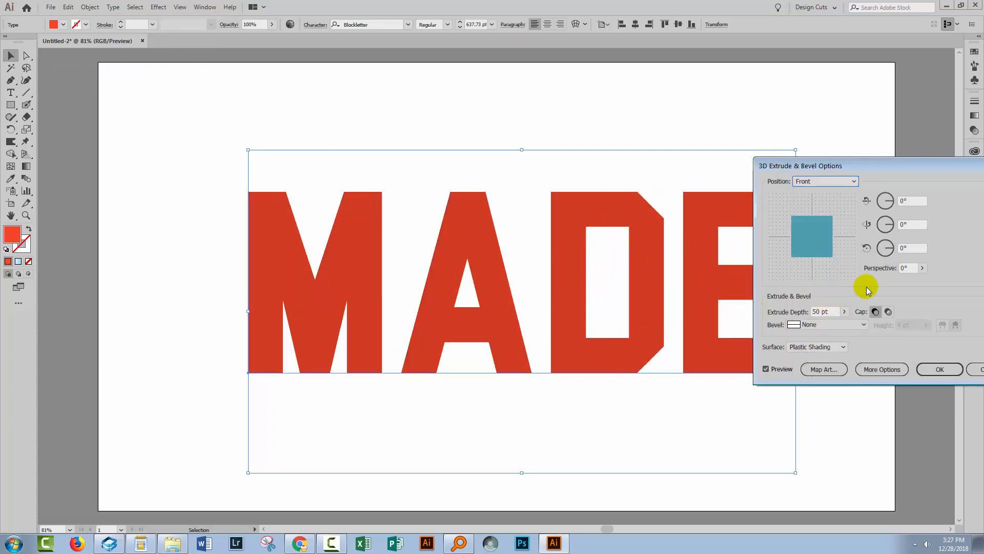
Set the extrusion's perspective to 50° and its extrude depth to 200 pt, keeping the whole word in view.
left_click(907, 268)
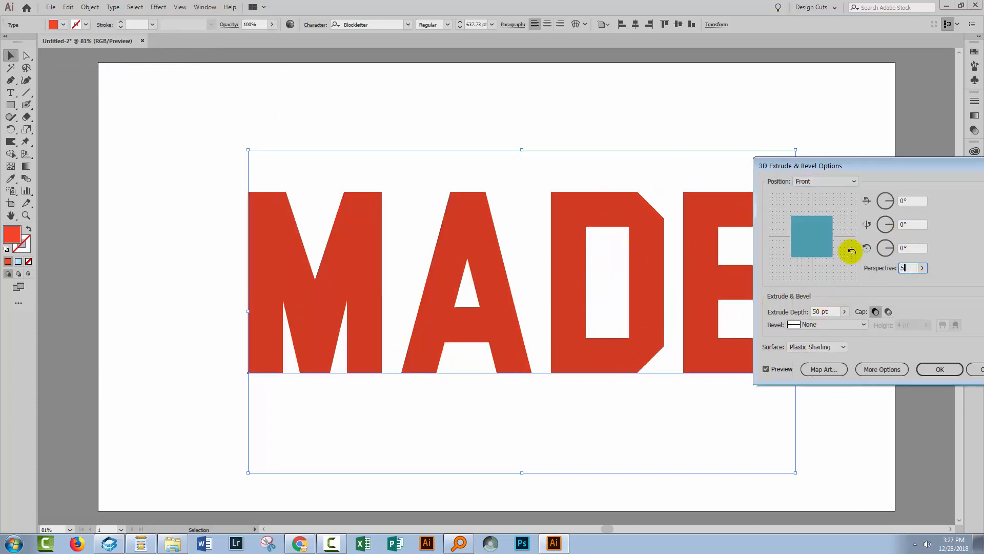
type("50")
key("Tab")
left_click(833, 311)
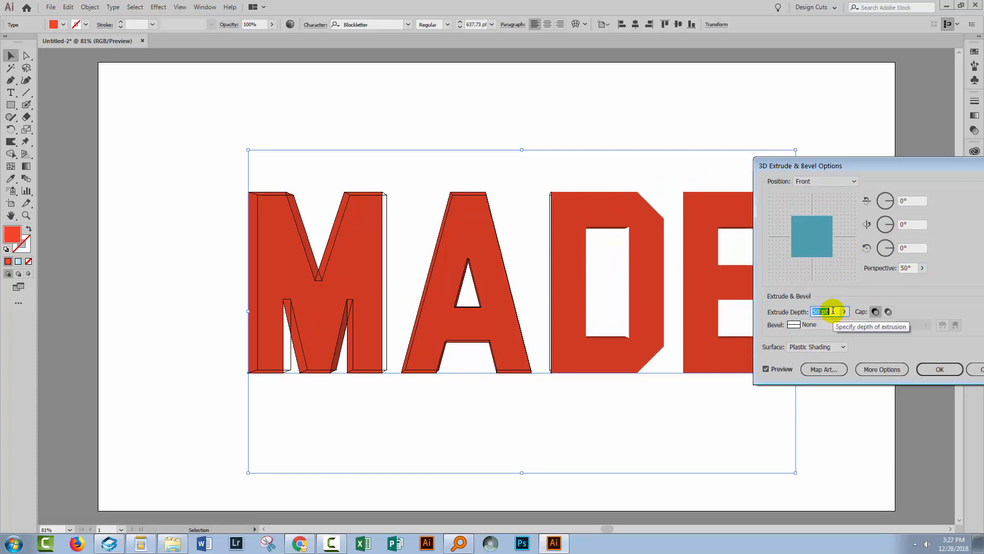
type("200")
key("Tab")
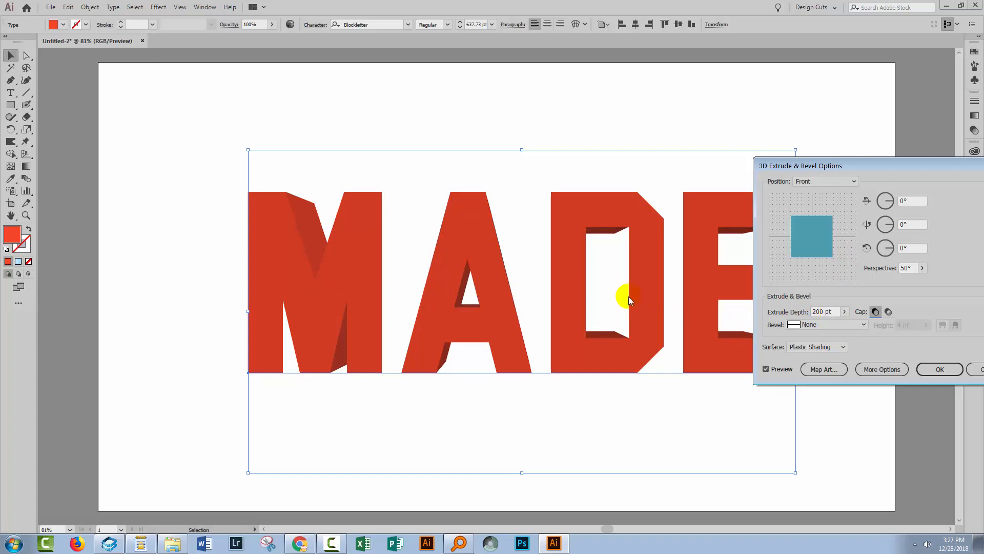
left_click_drag(819, 165, 860, 134)
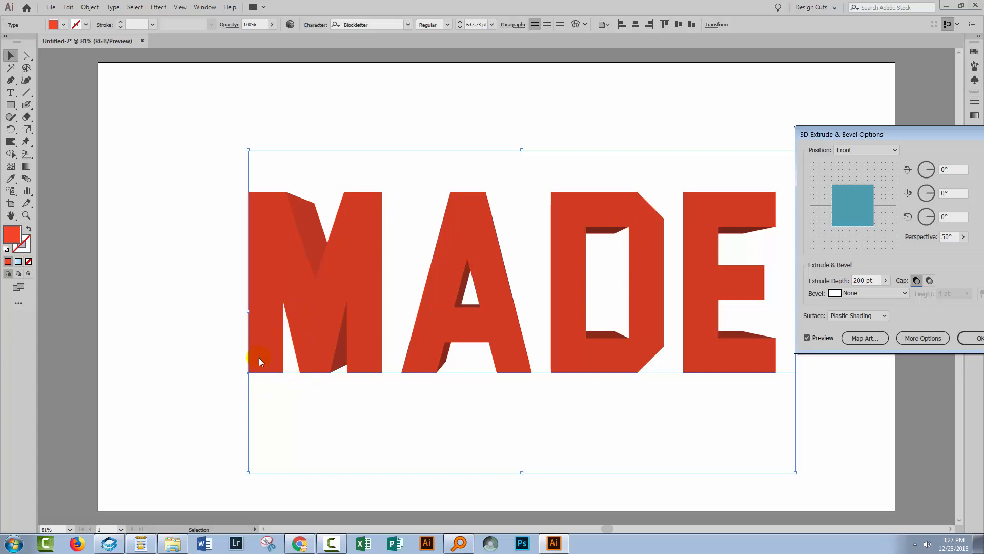
Preview the extruded text with the Wireframe surface, and restore Plastic Shading.
left_click(856, 315)
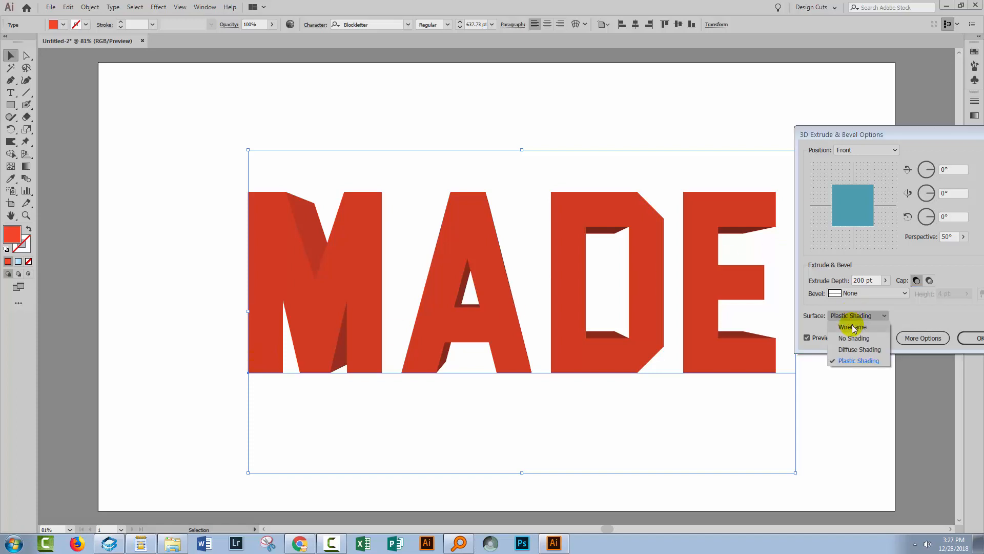
left_click(854, 327)
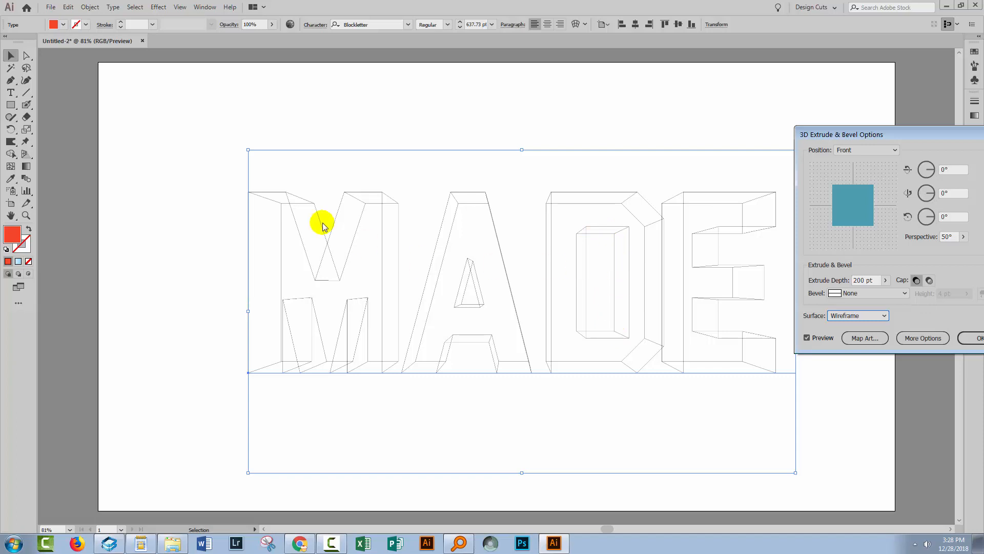
left_click(846, 317)
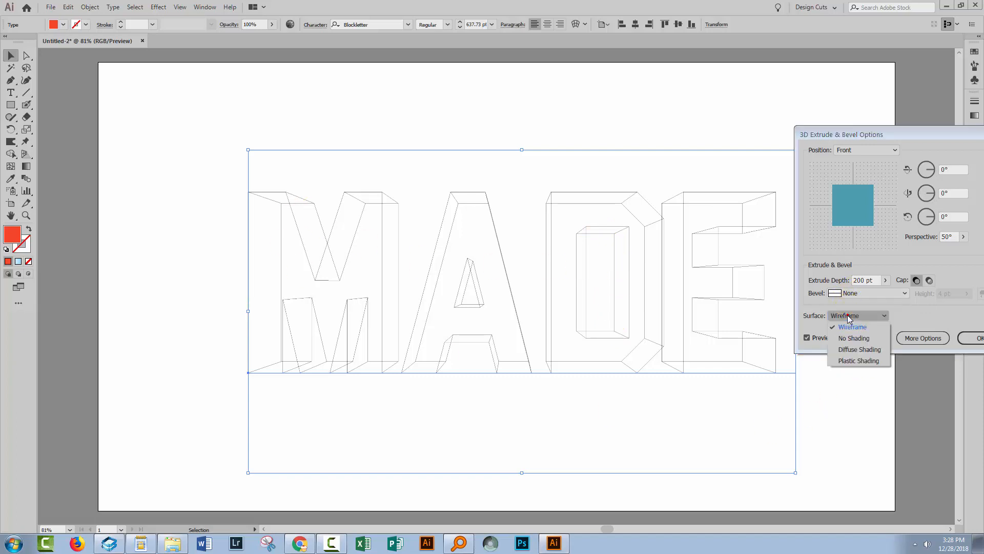
left_click(859, 361)
Try a 0.1° rotation about the vertical axis on the extruded text, and cancel the 3D effect.
left_click_drag(902, 135, 861, 201)
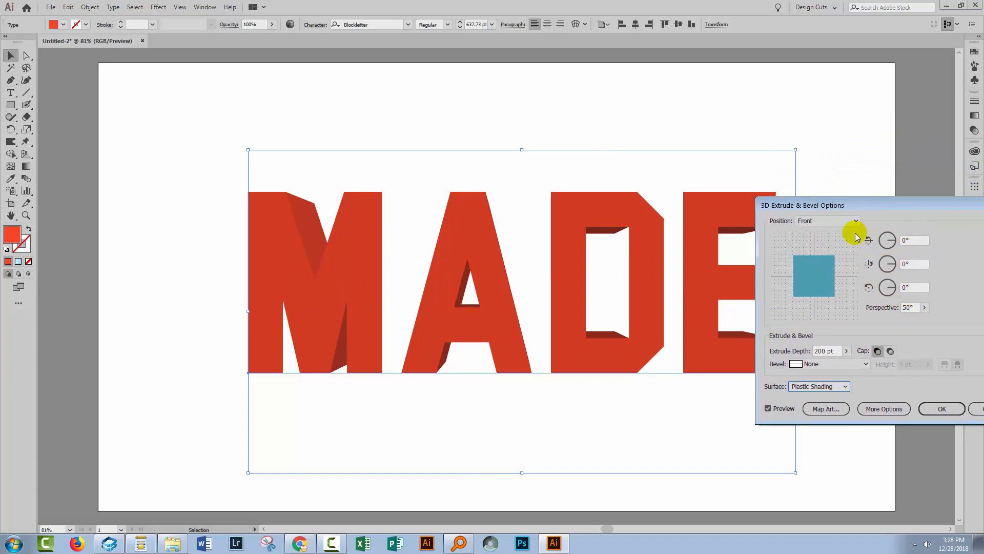
left_click(913, 263)
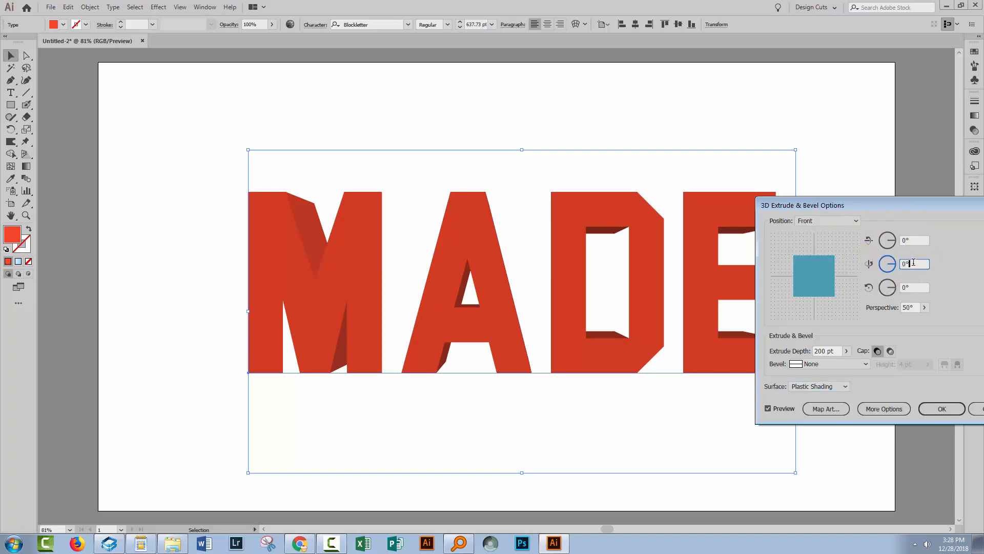
key("Up")
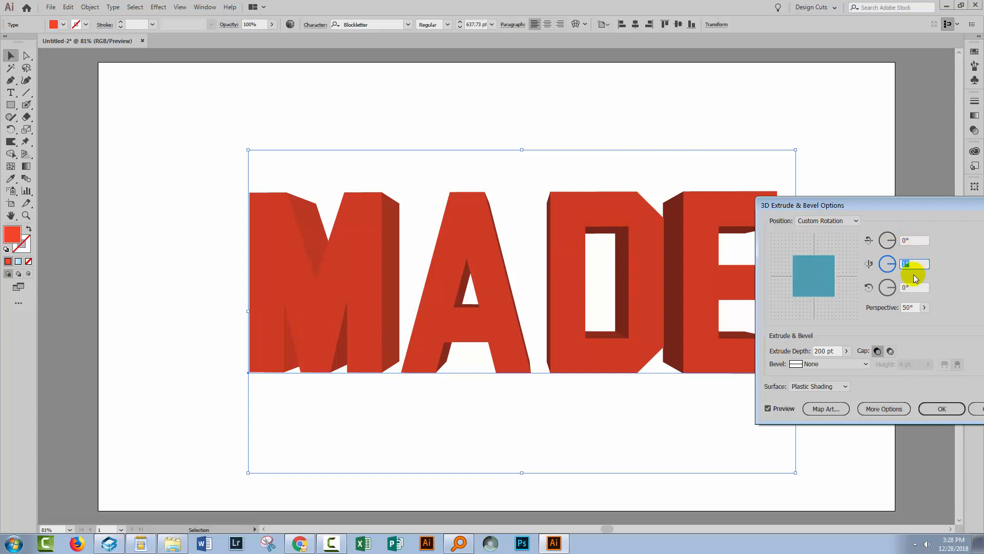
key("Tab")
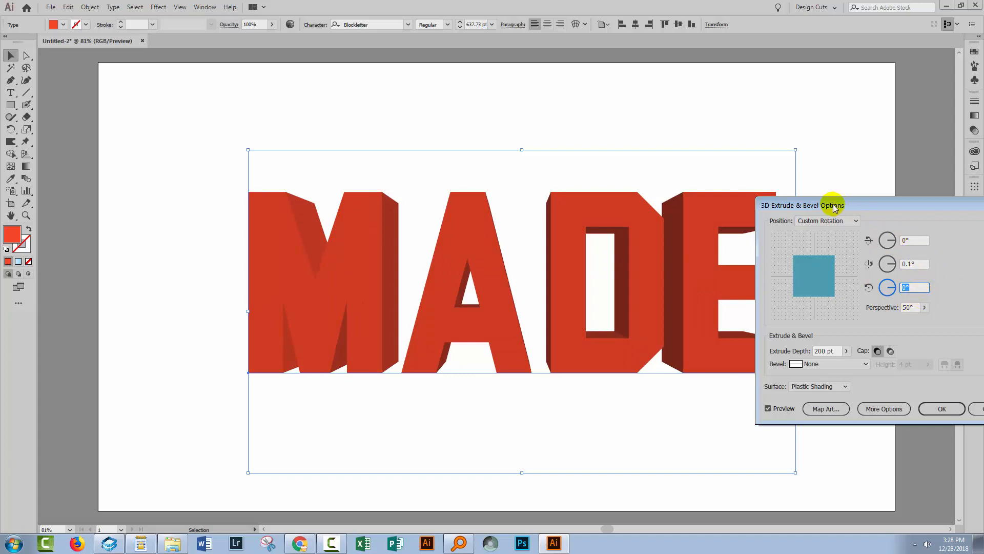
left_click_drag(832, 203, 863, 266)
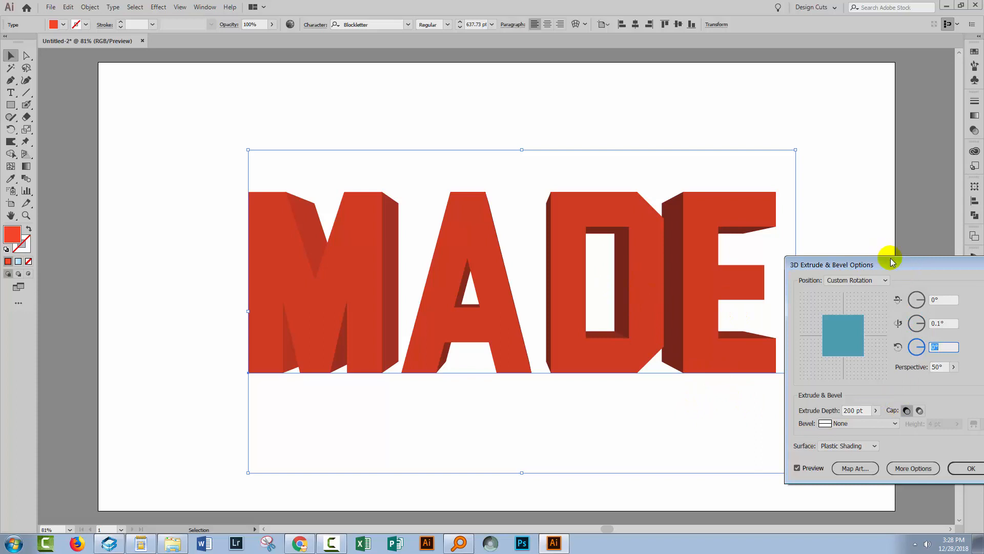
left_click_drag(892, 262, 815, 261)
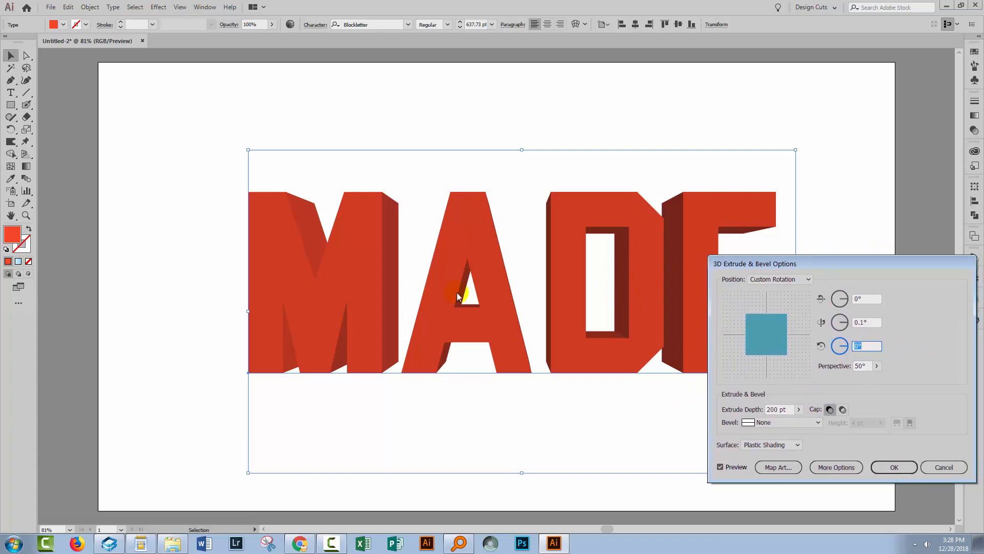
left_click(942, 466)
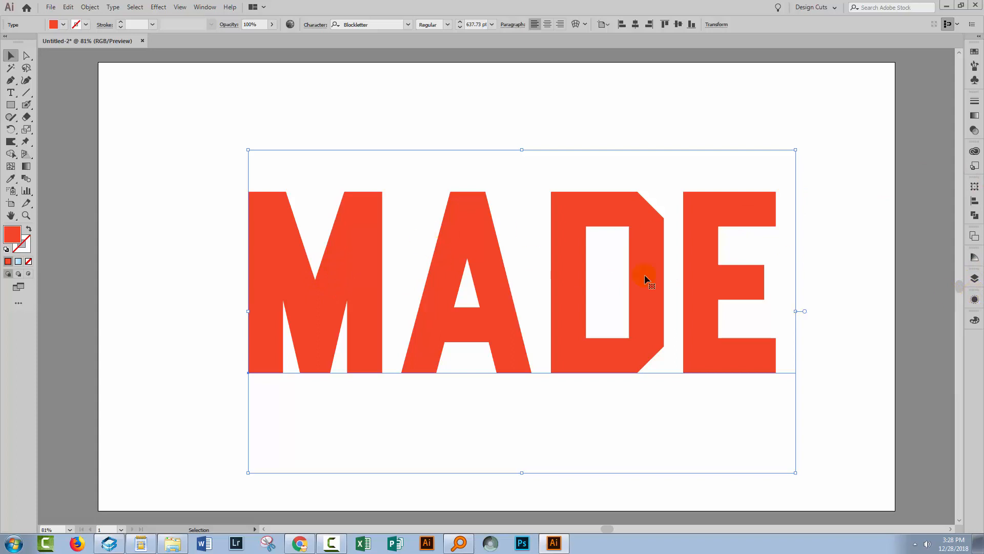
Add a new fill to the MADE text's appearance and color it with the orange-red swatch.
left_click(973, 302)
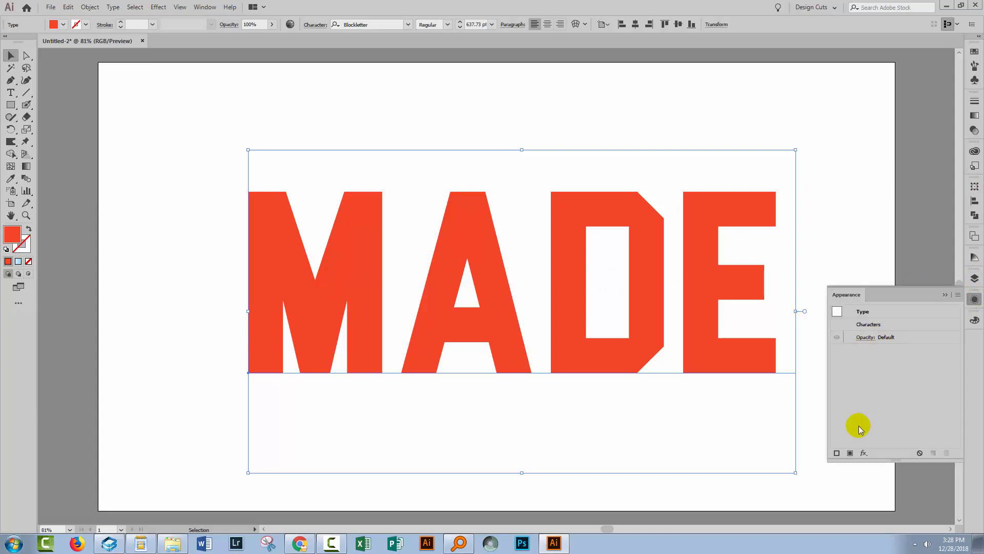
left_click(849, 454)
left_click(892, 350)
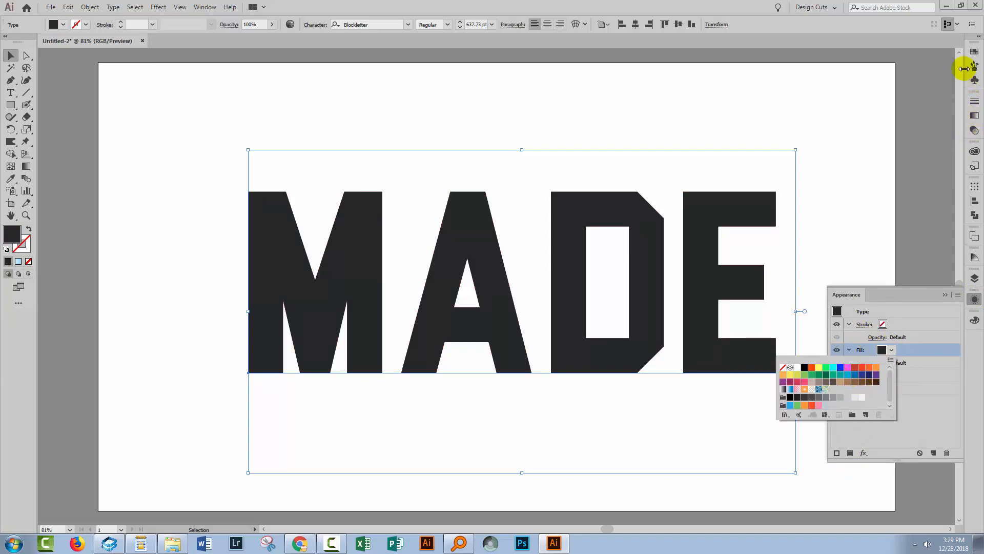
left_click(974, 52)
left_click(974, 51)
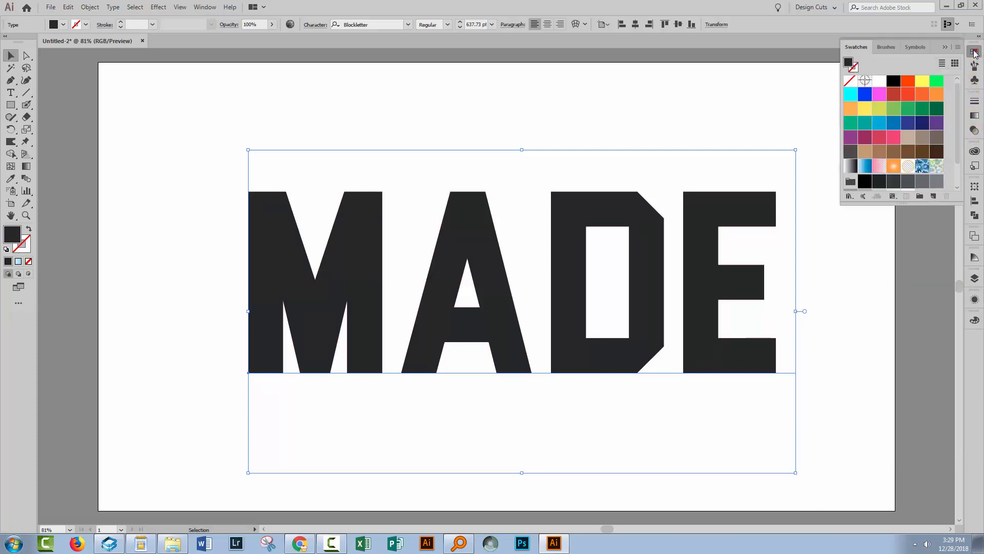
left_click(909, 96)
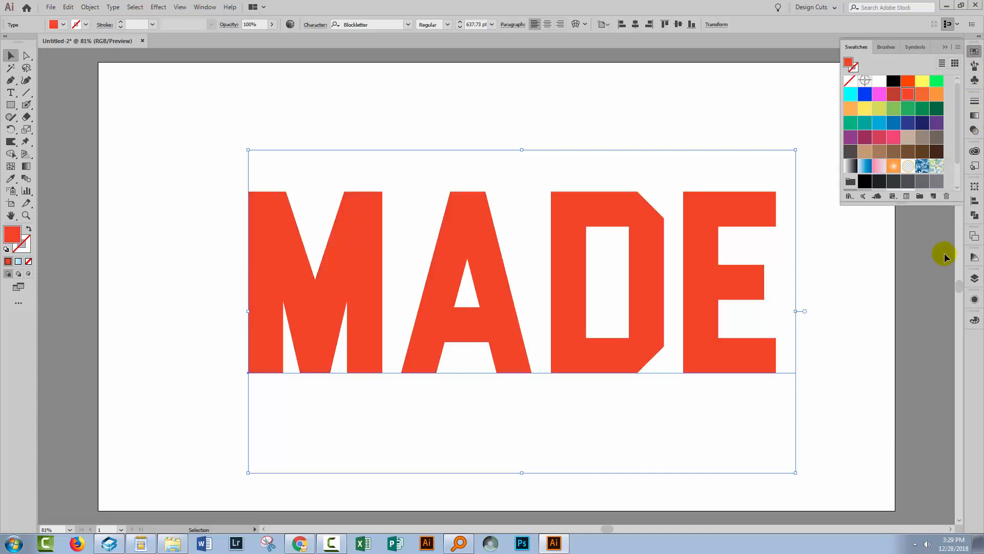
Lighten the new fill to a paler coral red and move it beneath Characters in the text's appearance stack.
left_click_drag(977, 300, 932, 322)
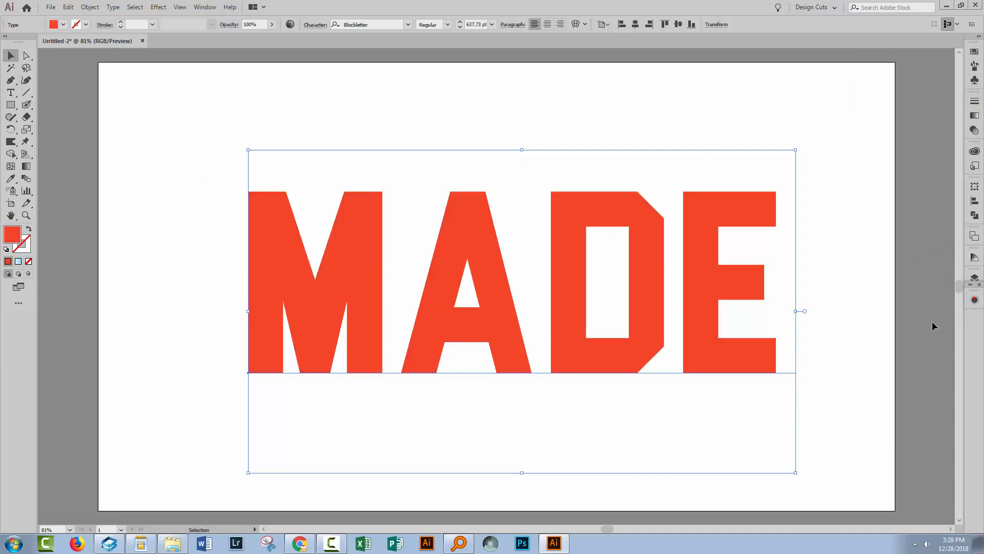
left_click(974, 299)
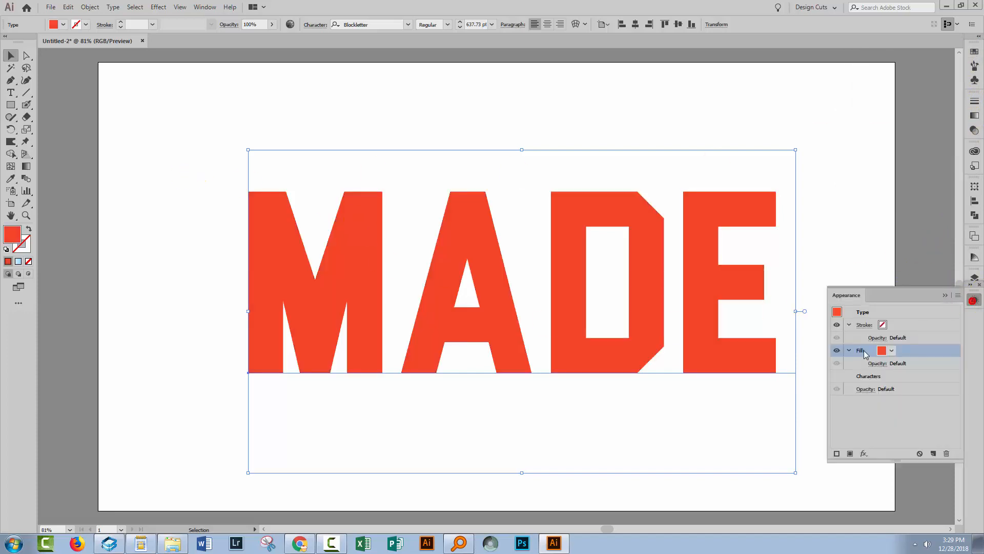
double_click(11, 235)
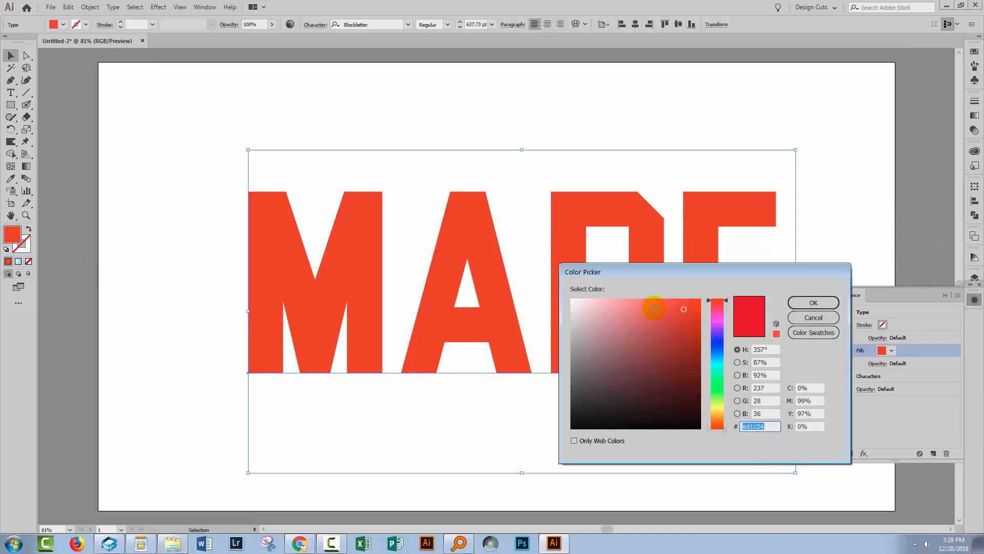
left_click(653, 307)
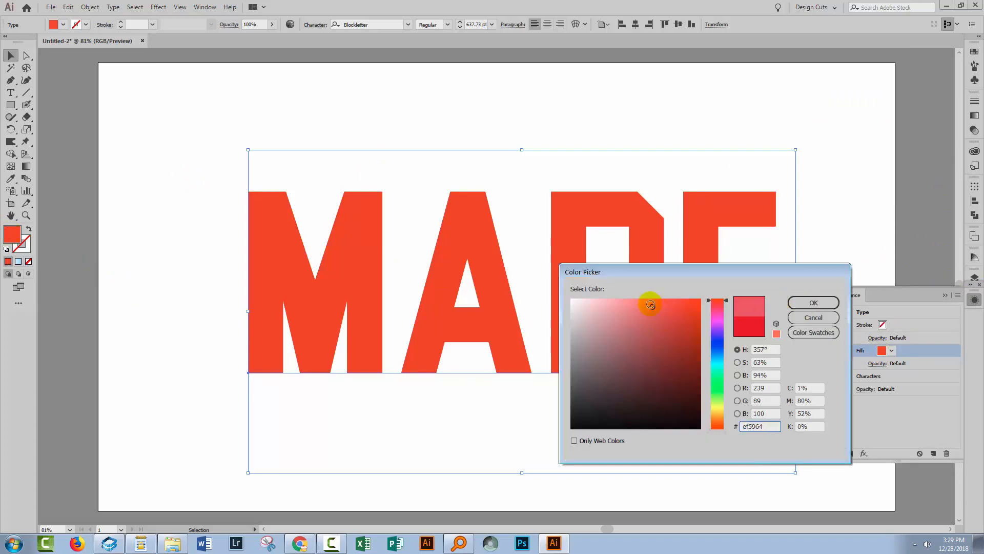
left_click(656, 309)
left_click(802, 305)
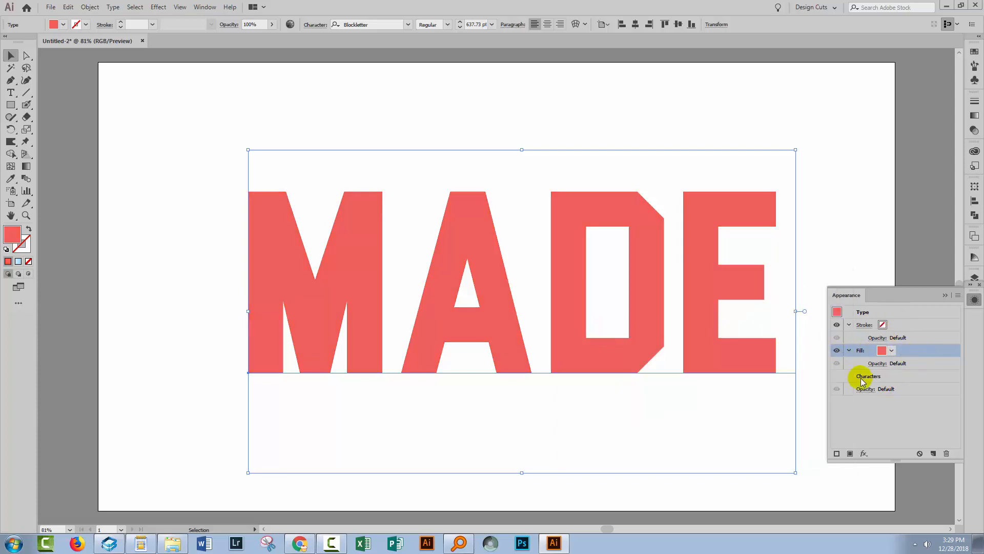
left_click_drag(930, 350, 928, 382)
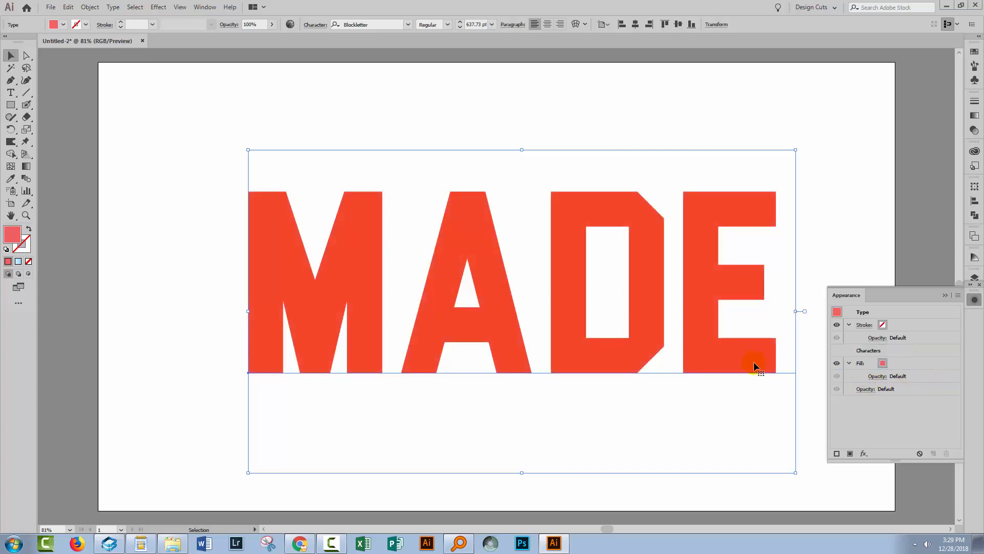
Start a Transform effect on the fill beneath Characters in the MADE text's appearance, with its preview turned on.
left_click(906, 363)
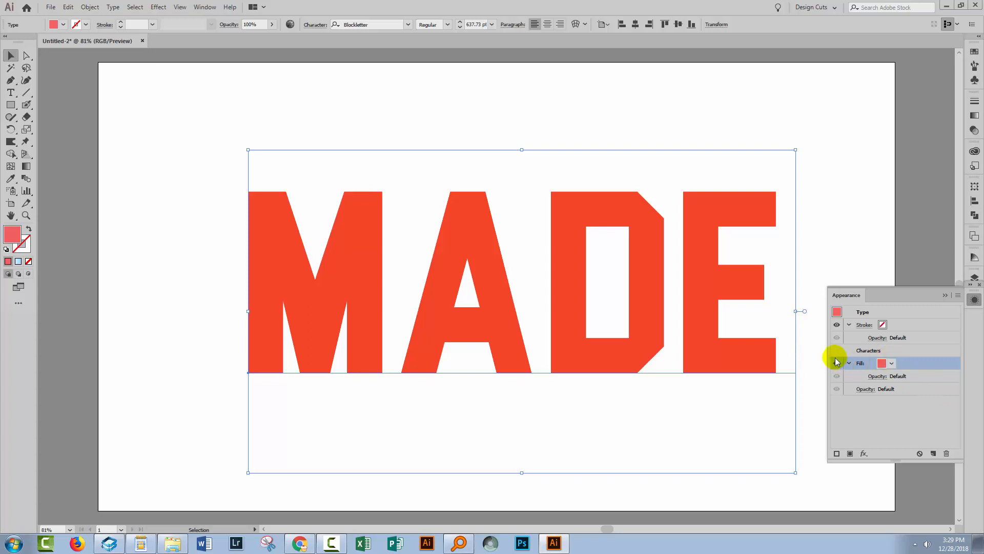
left_click(158, 7)
mouse_move(172, 96)
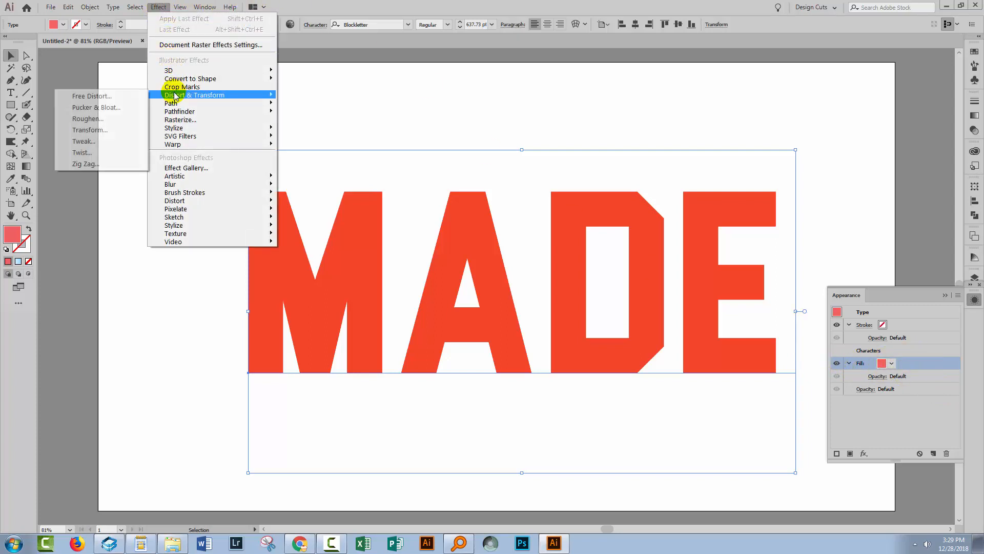
left_click(92, 130)
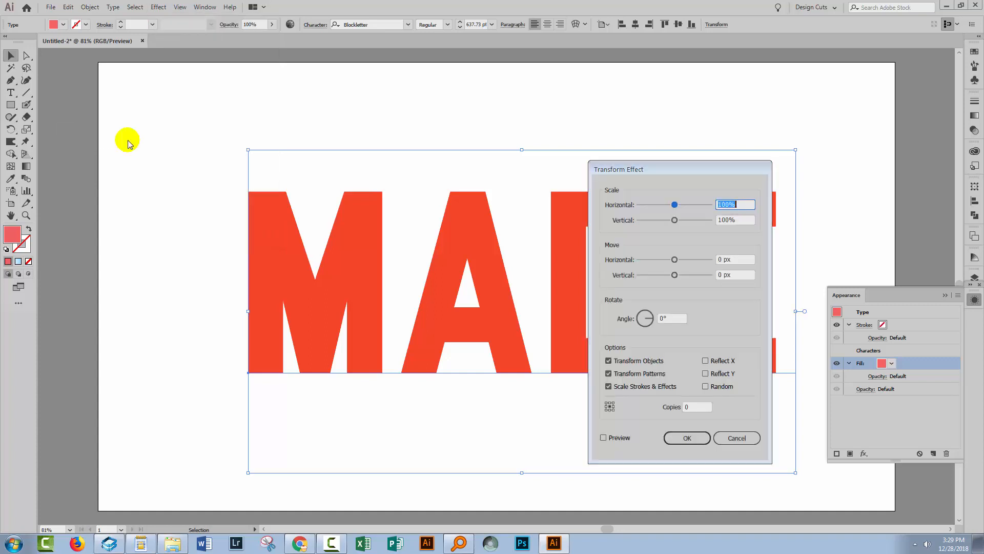
left_click_drag(656, 165, 123, 175)
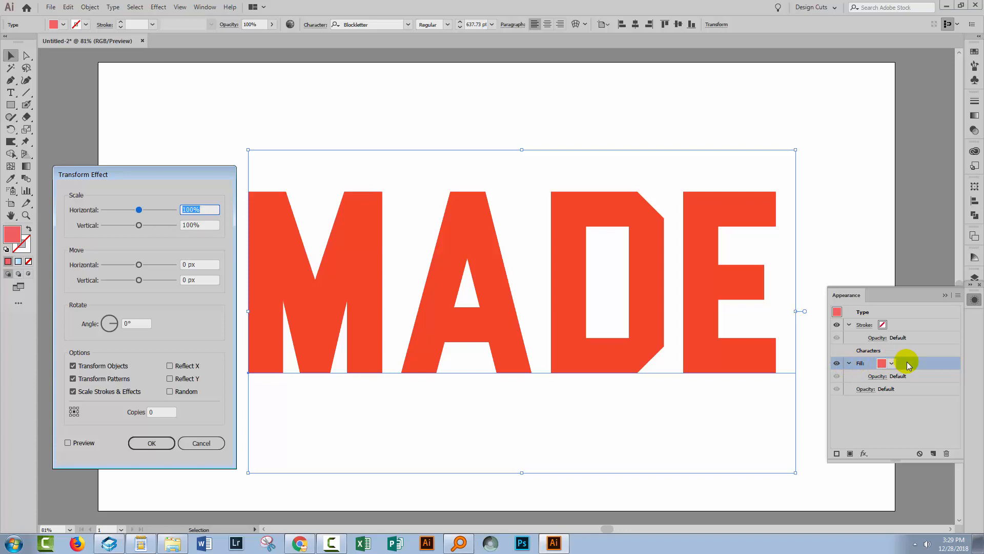
left_click(68, 443)
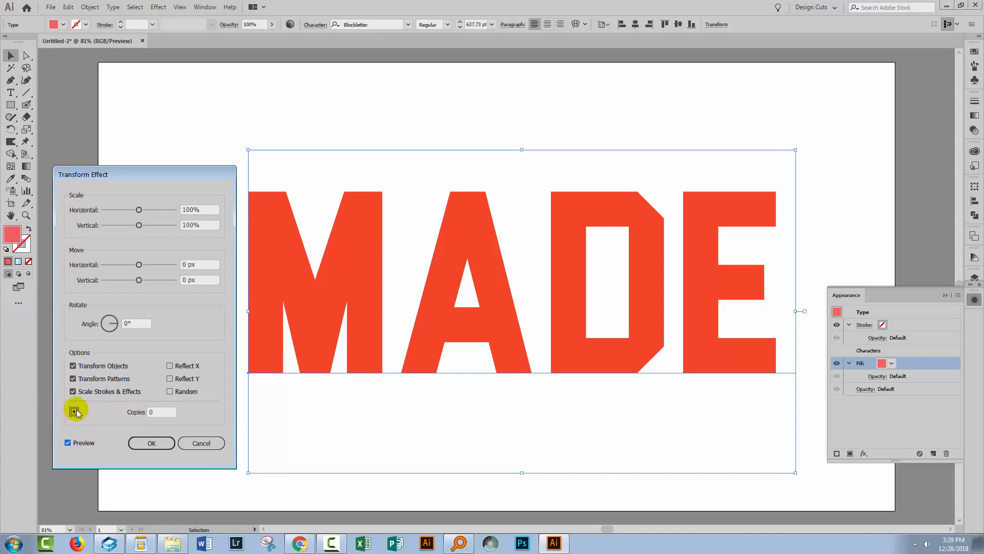
Set the Transform effect's horizontal and vertical scale to 99%.
double_click(214, 210)
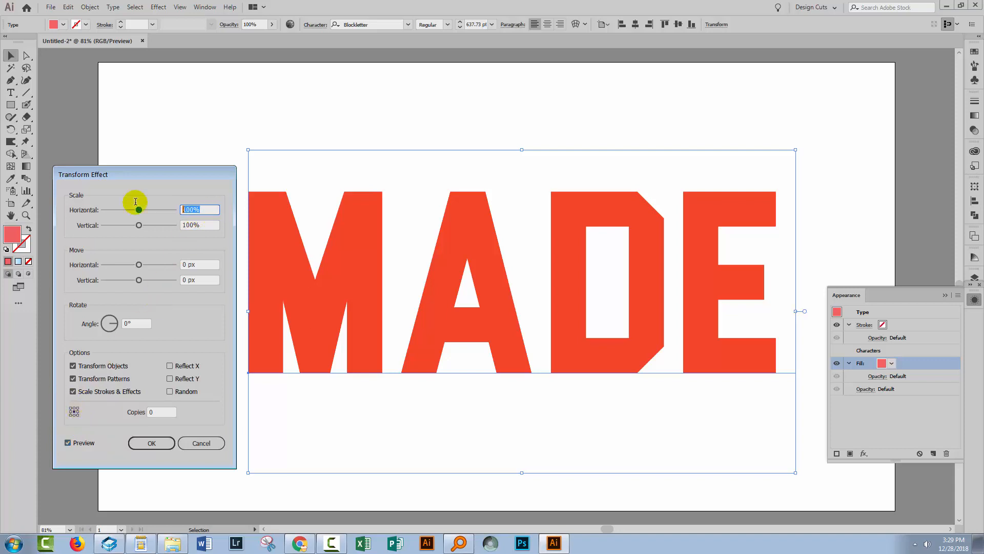
type("99")
key("Tab")
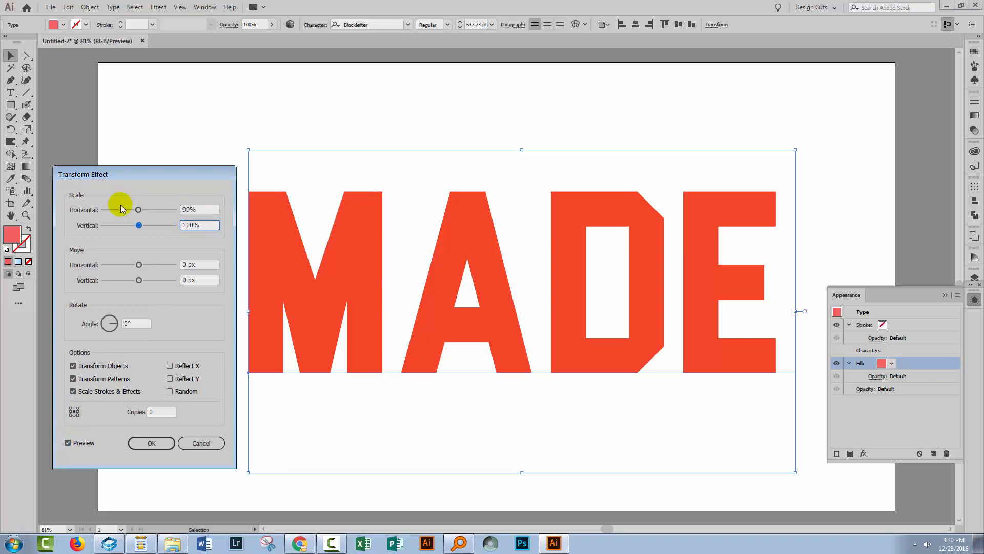
type("99")
key("Tab")
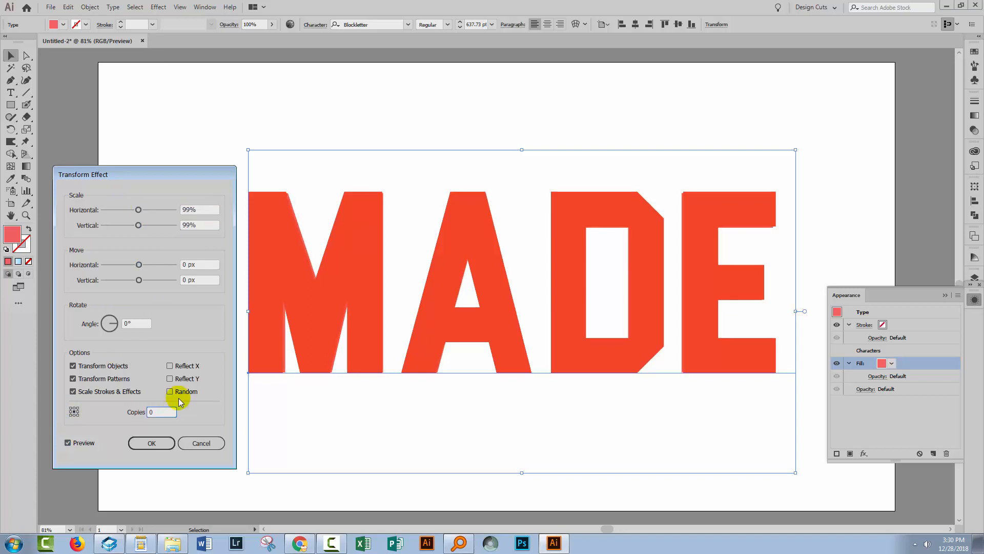
Try different numbers of copies for the Transform effect, ending with 10.
key("shift+Up")
key("shift+Up")
key("shift+Up")
key("shift+Down")
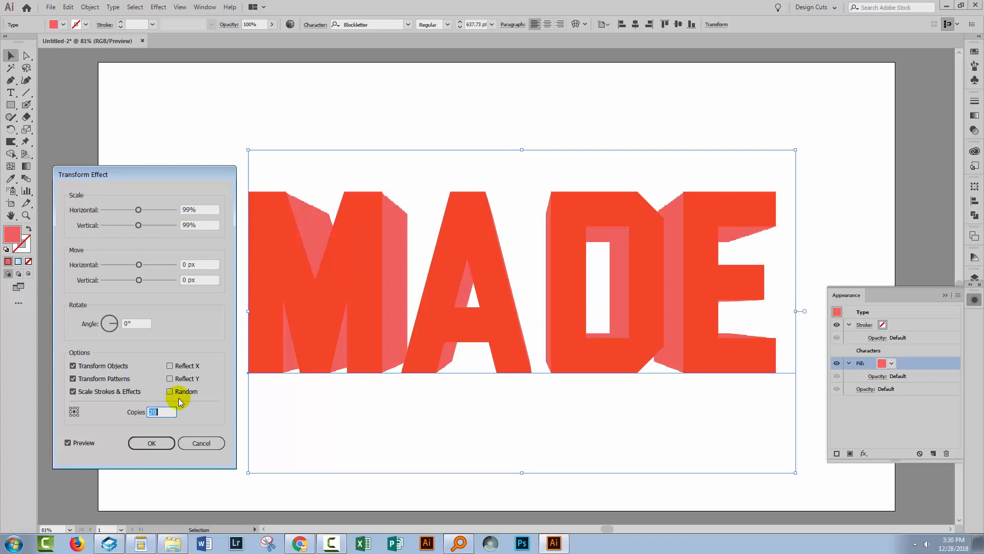
key("shift+Down")
key("Up")
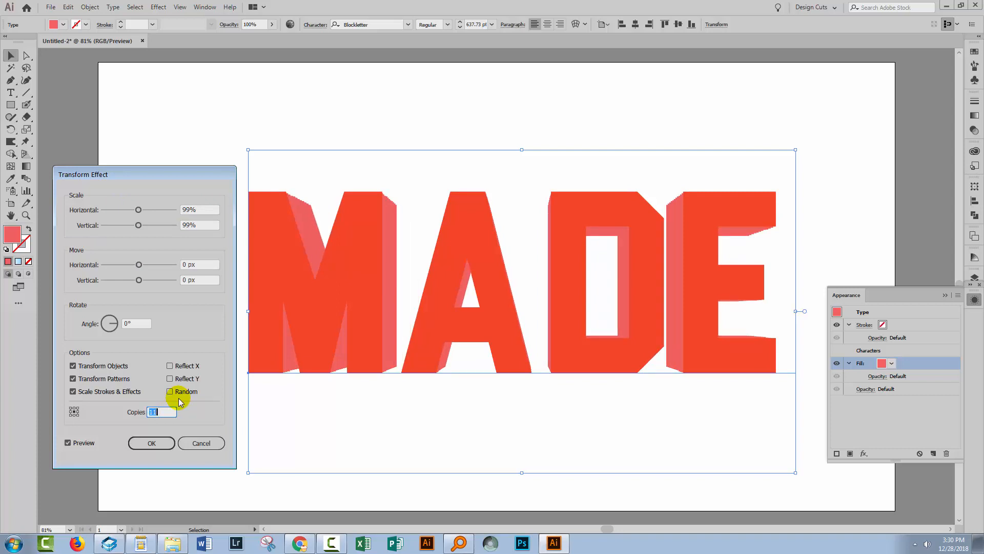
key("shift+Up")
key("shift+Down")
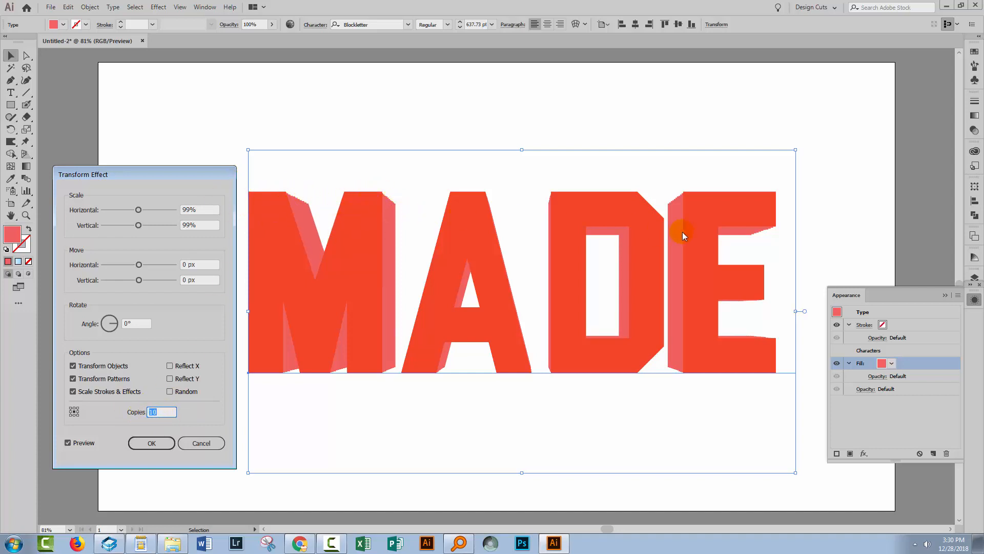
Set the Transform effect's horizontal and vertical scale to 99.8% for smoother extrusion edges.
left_click(190, 210)
type(".8")
left_click(193, 225)
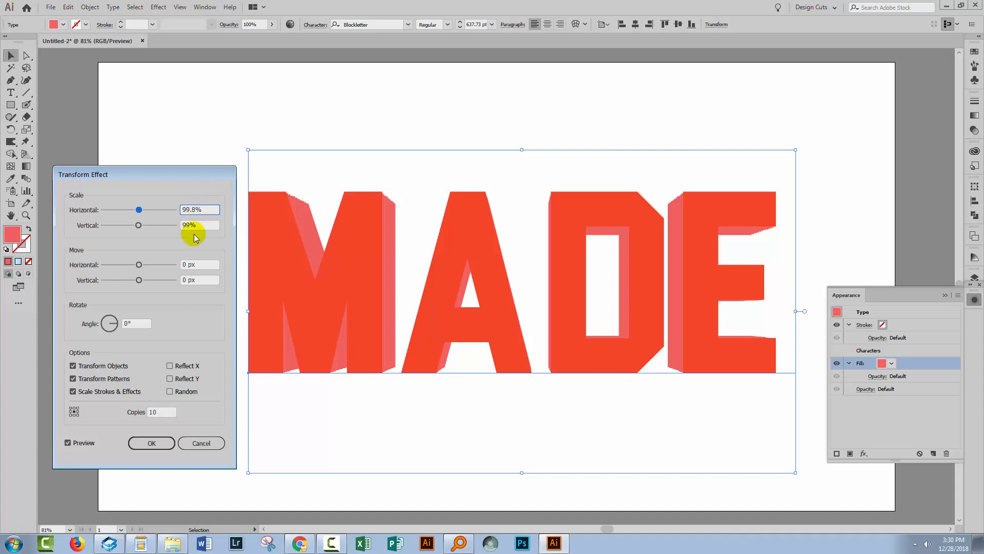
type(".8")
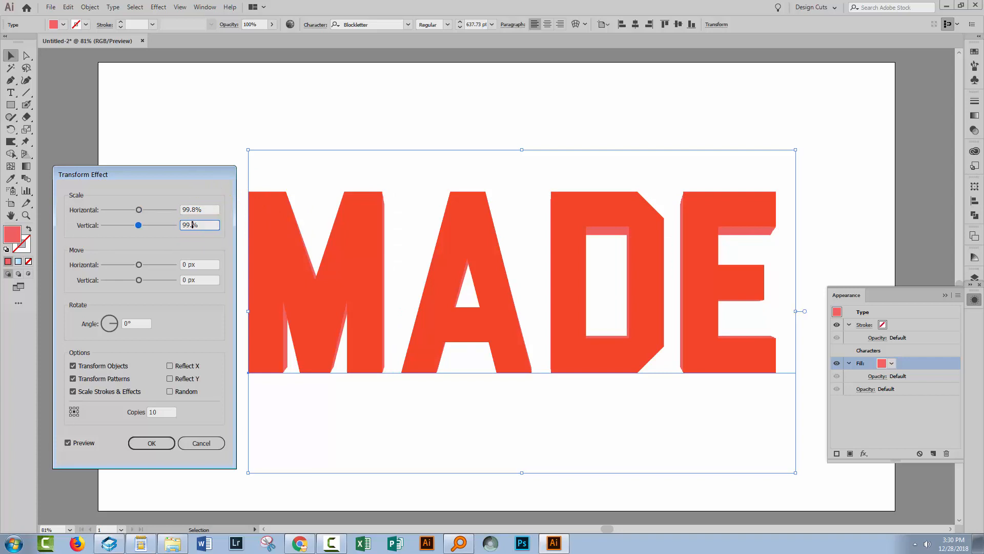
key("Tab")
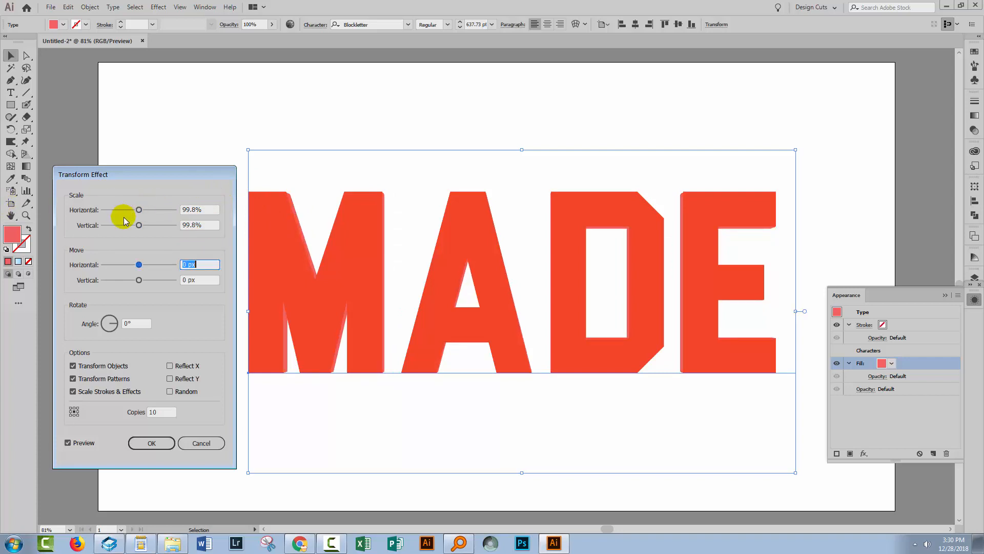
Increase the Transform effect's copies to 60.
left_click(164, 410)
key("shift+Up")
key("shift+Up")
key("shift+Up")
key("shift+Up")
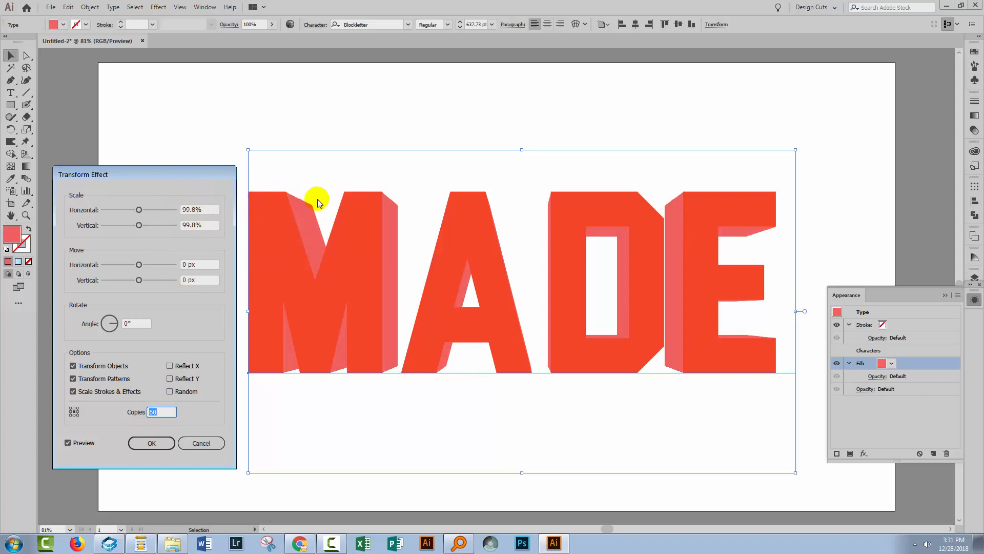
Set the Transform effect's horizontal and vertical scale to 99.9%.
left_click(195, 209)
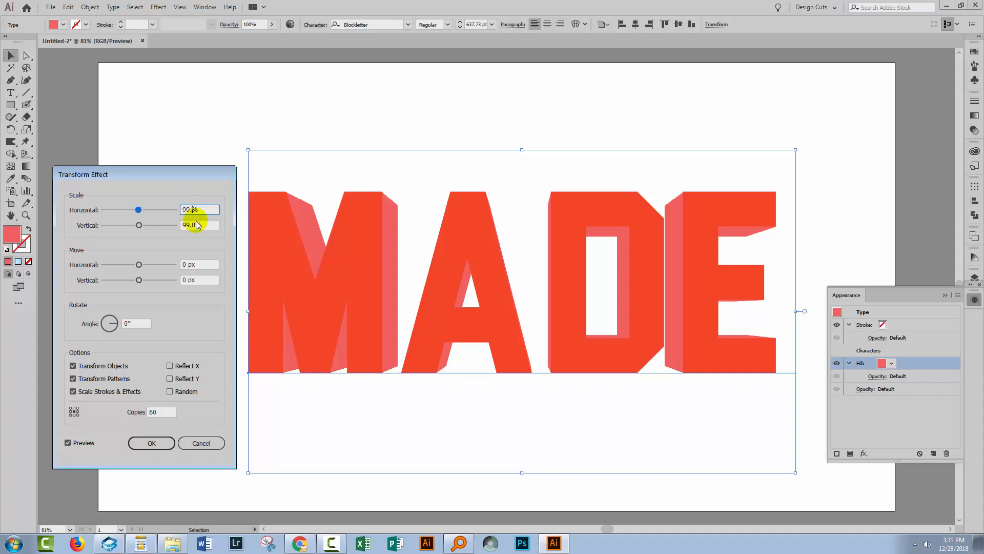
type("9")
left_click(195, 225)
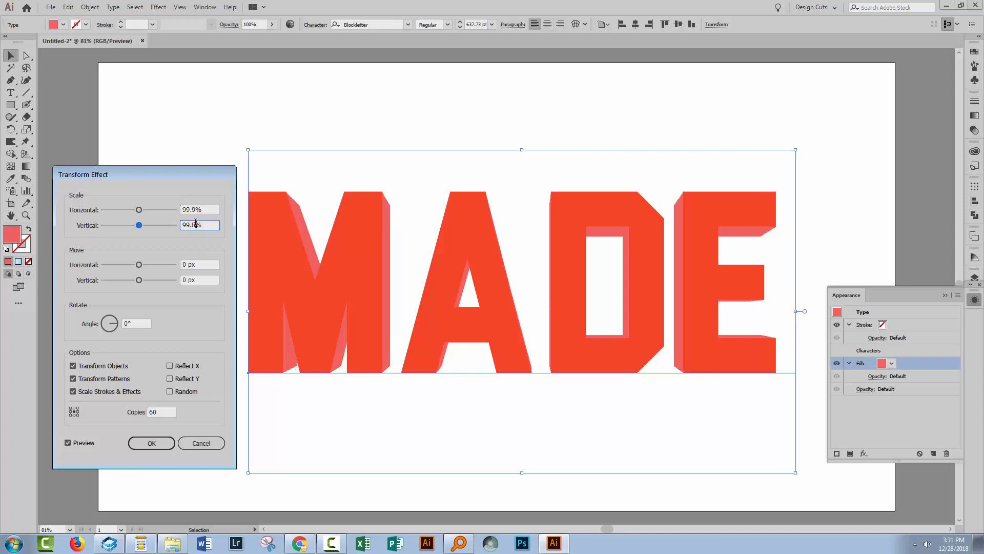
key("BackSpace")
type("9")
Set the Transform effect's copies to 90 and apply the effect to the fill.
left_click(156, 412)
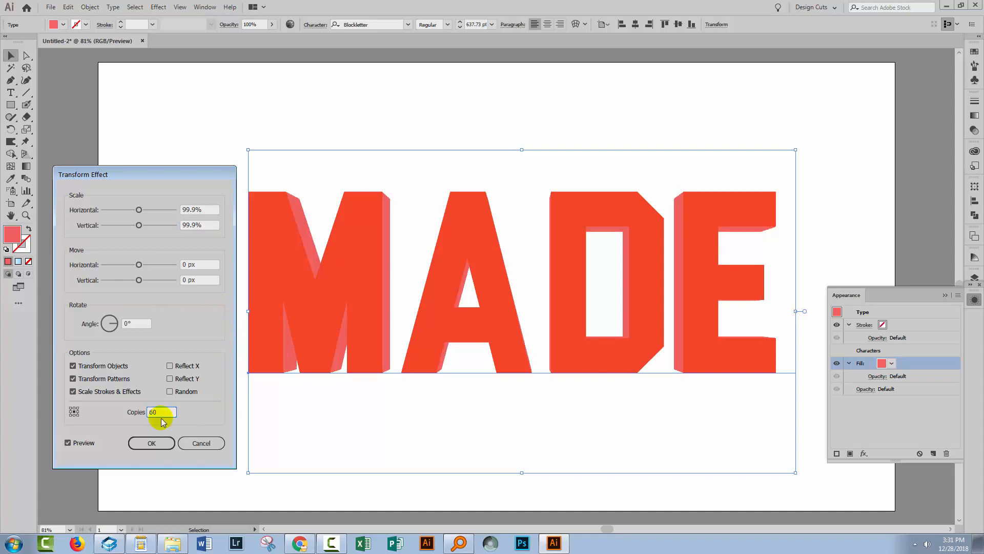
key("shift+Up")
key("shift+Up")
key("shift+Up")
key("shift+Up")
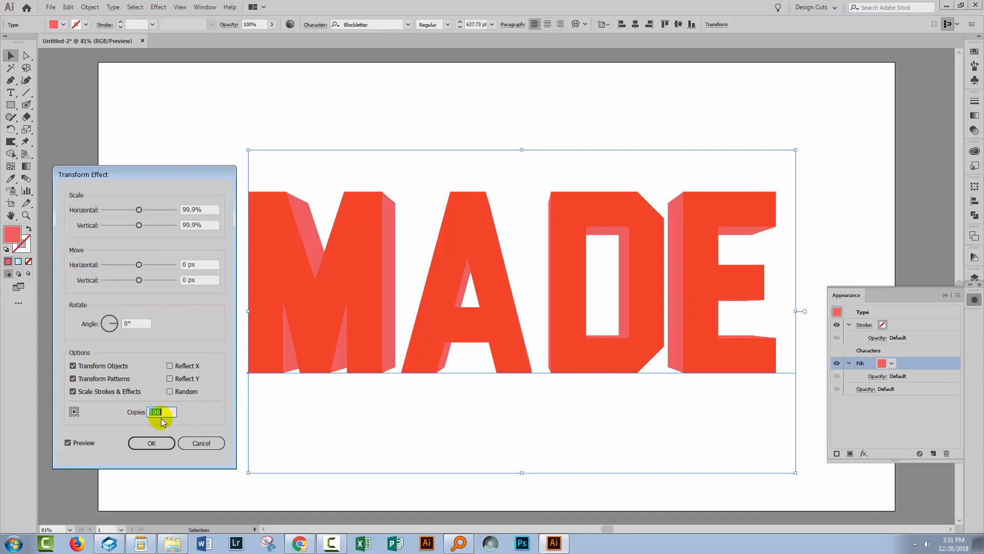
key("shift+Down")
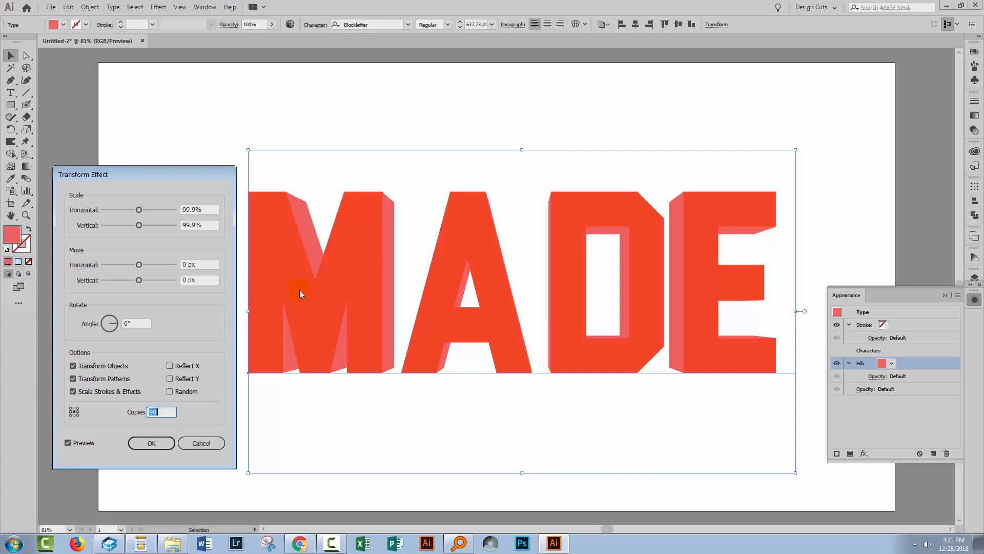
left_click(138, 442)
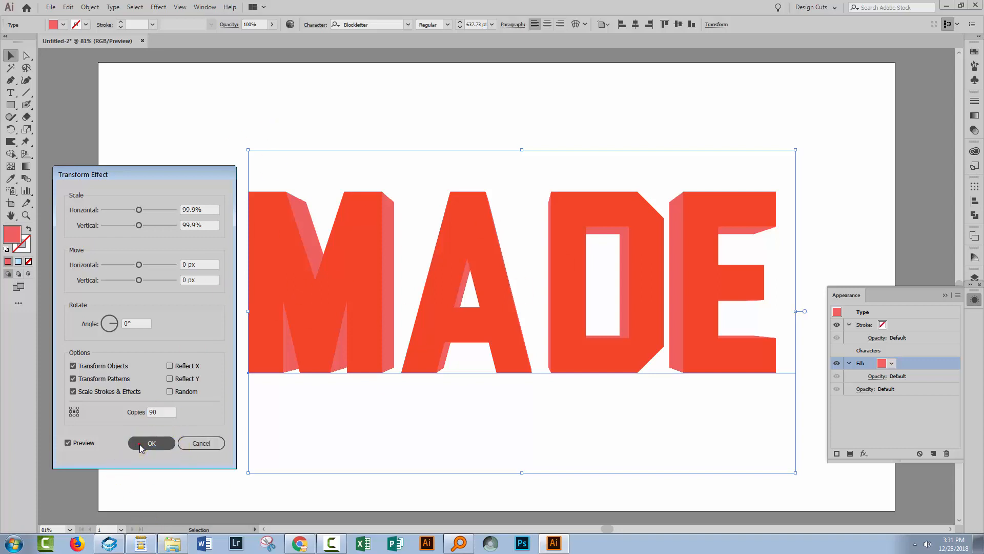
Recolor the extrusion fill with the light orange swatch and deselect the text.
left_click(892, 362)
left_click(869, 380)
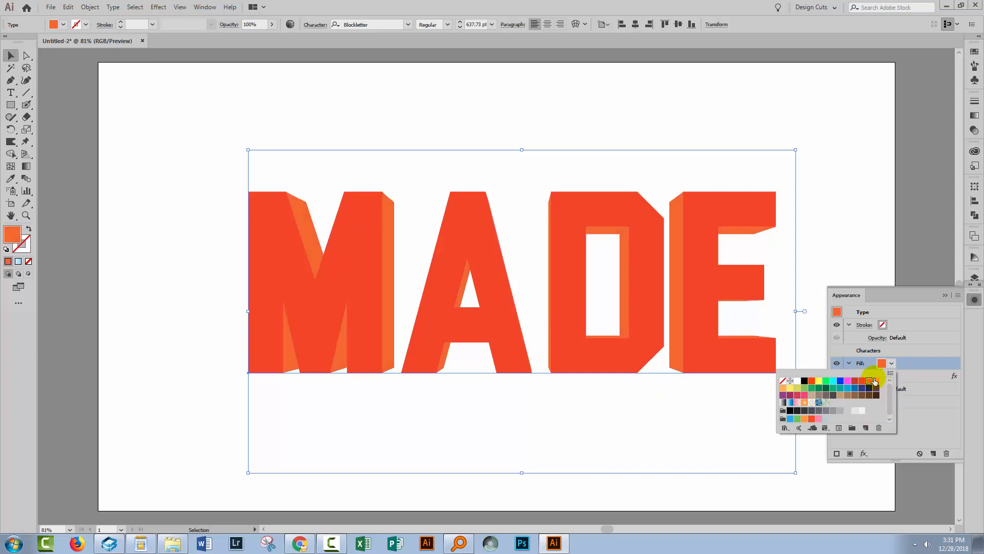
left_click(875, 380)
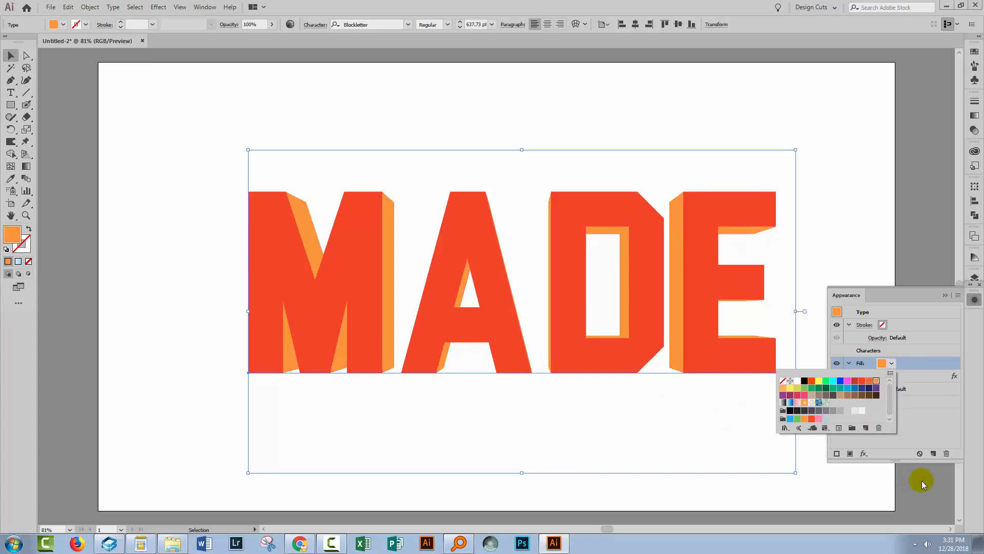
left_click(939, 419)
left_click(151, 360)
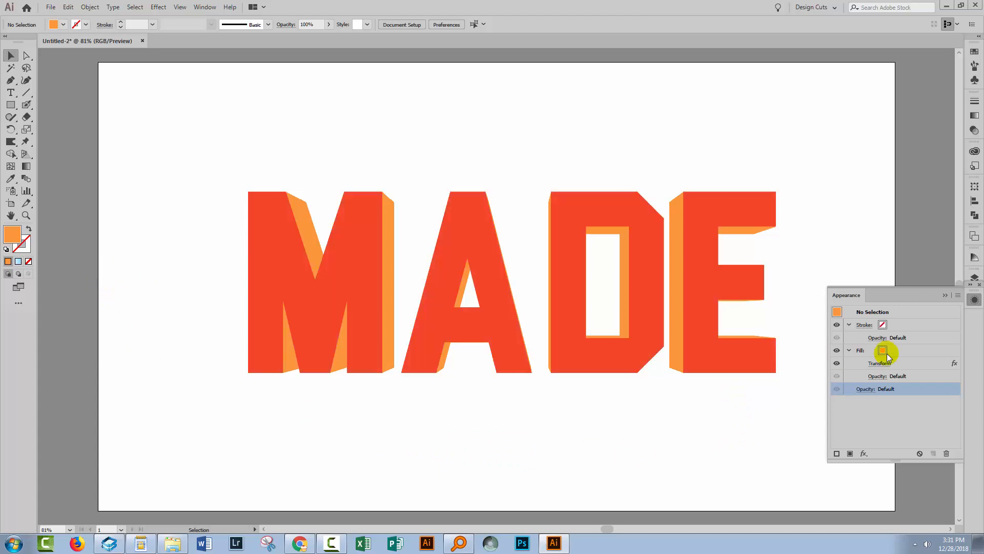
Delete the orange extrusion fill from the MADE text's appearance and deselect the text.
left_click_drag(913, 363, 947, 453)
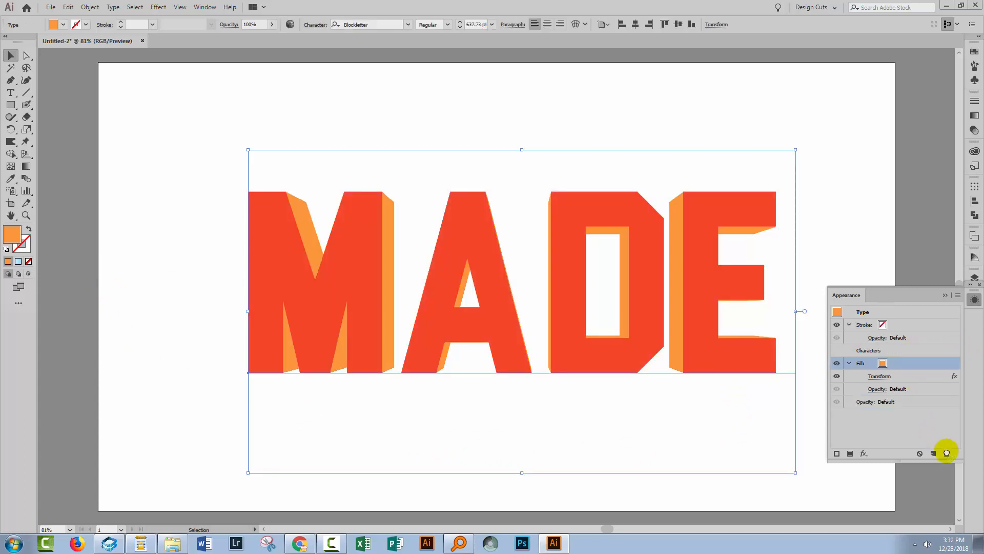
left_click(171, 227)
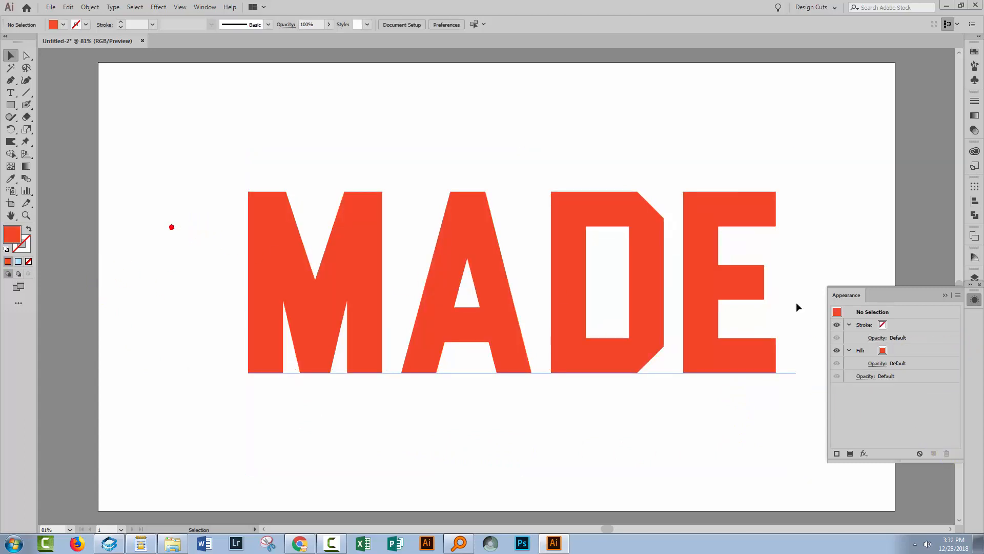
left_click(939, 289)
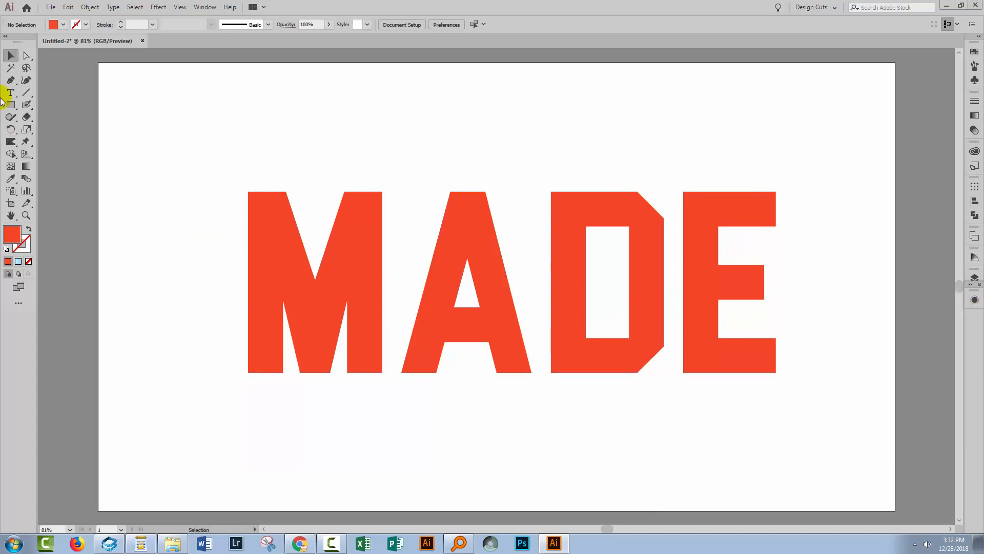
Copy the MADE text and paste a duplicate in place over the original.
left_click_drag(201, 137, 731, 374)
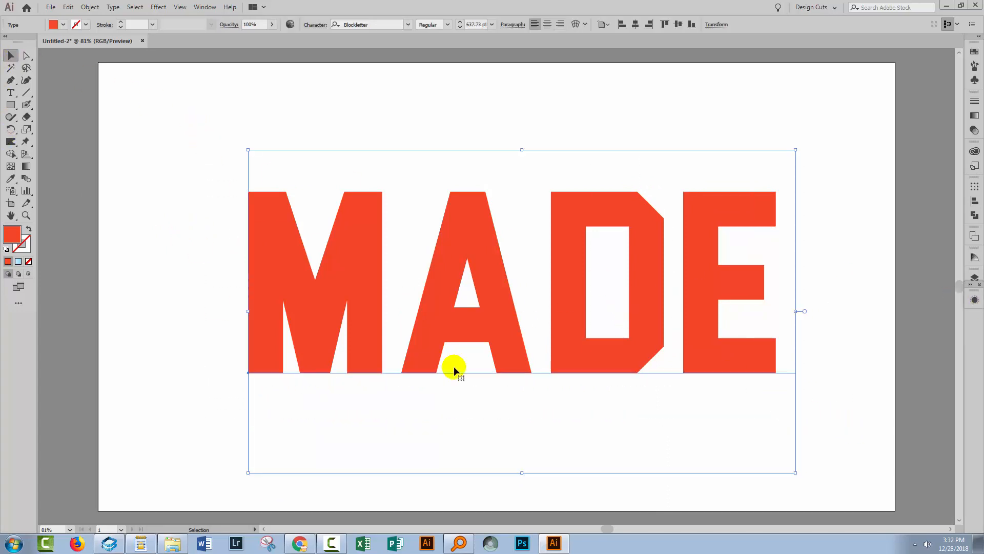
left_click(69, 7)
left_click(90, 57)
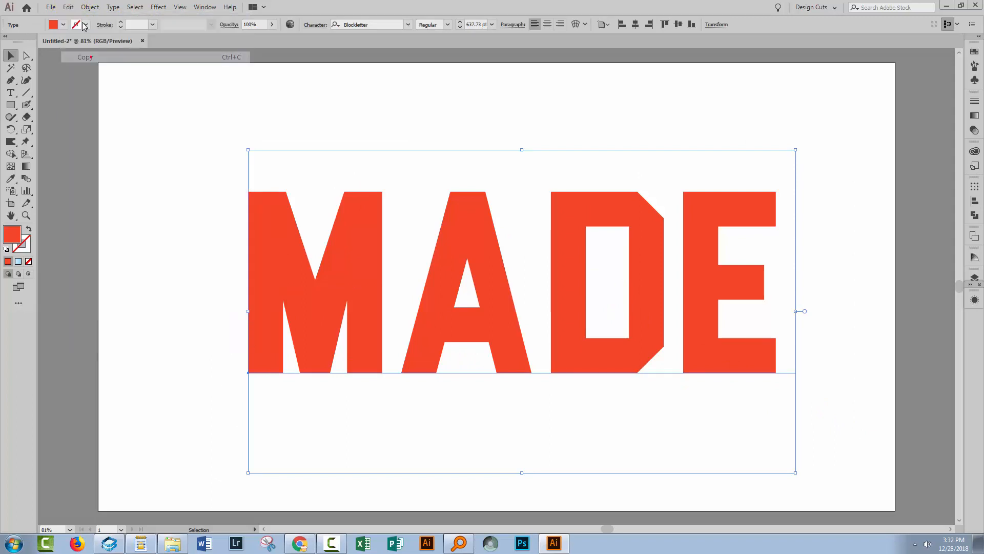
left_click(68, 7)
left_click(102, 102)
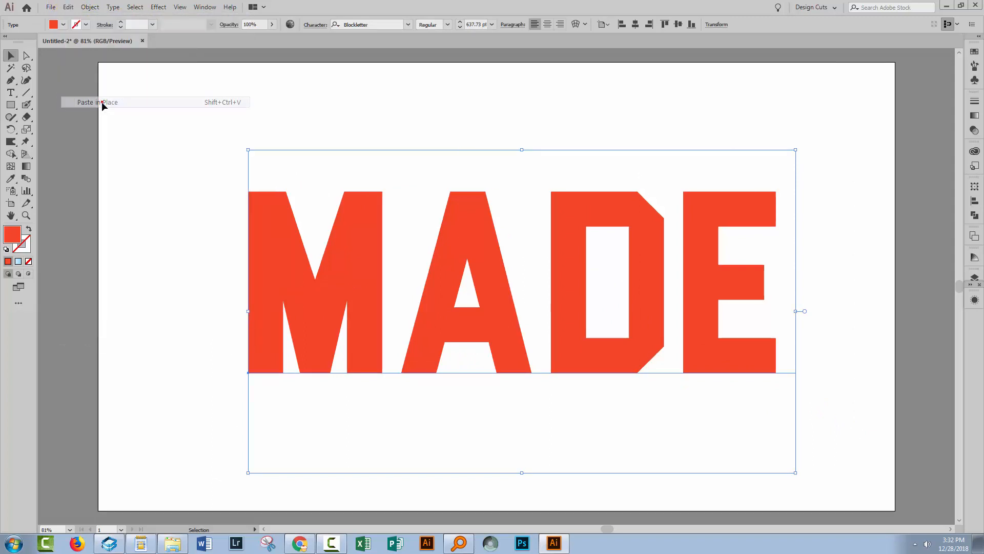
Expand Layer 1 to show both MADE text objects and select the lower one.
left_click(974, 276)
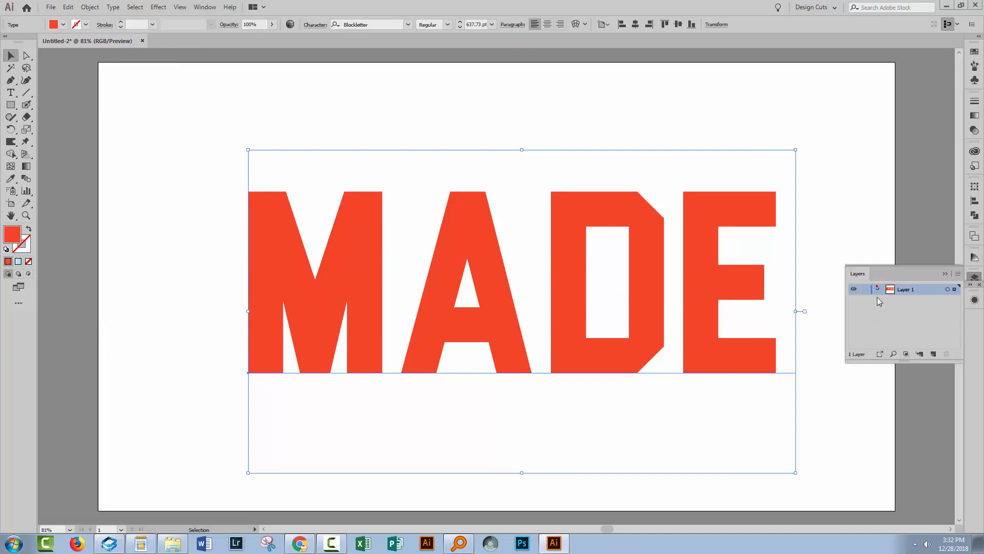
left_click_drag(883, 362, 881, 448)
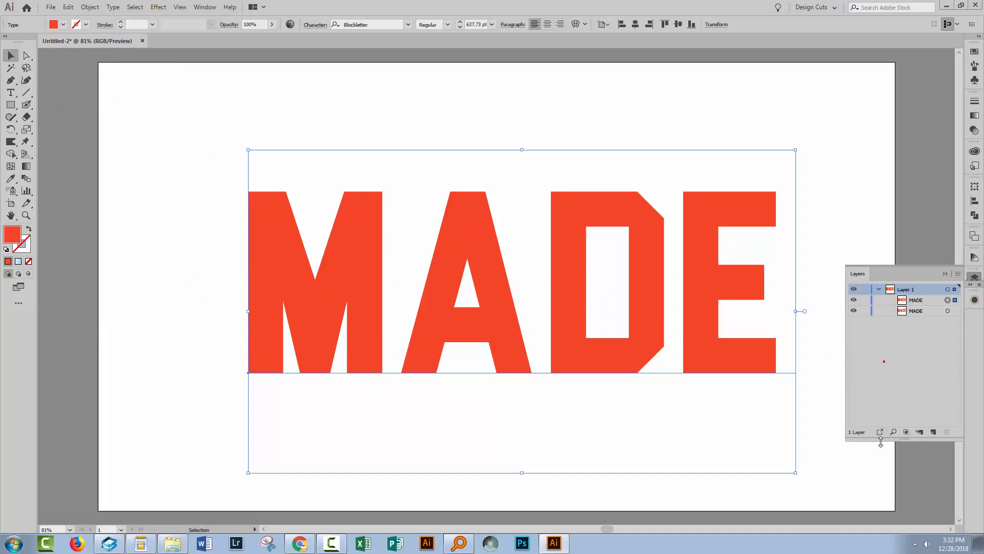
left_click(917, 310)
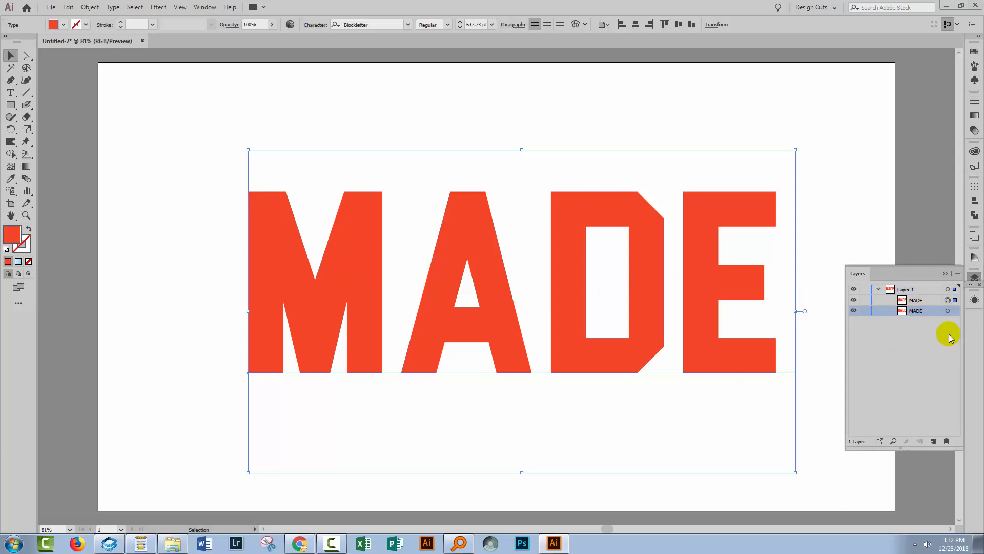
left_click(947, 311)
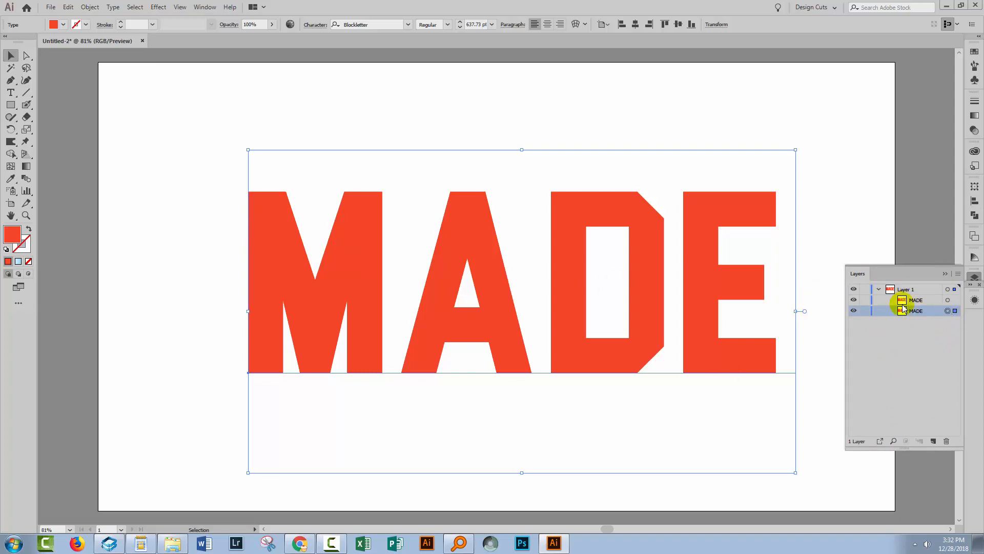
Recolor the lower MADE text with the light orange fill f49547.
double_click(12, 235)
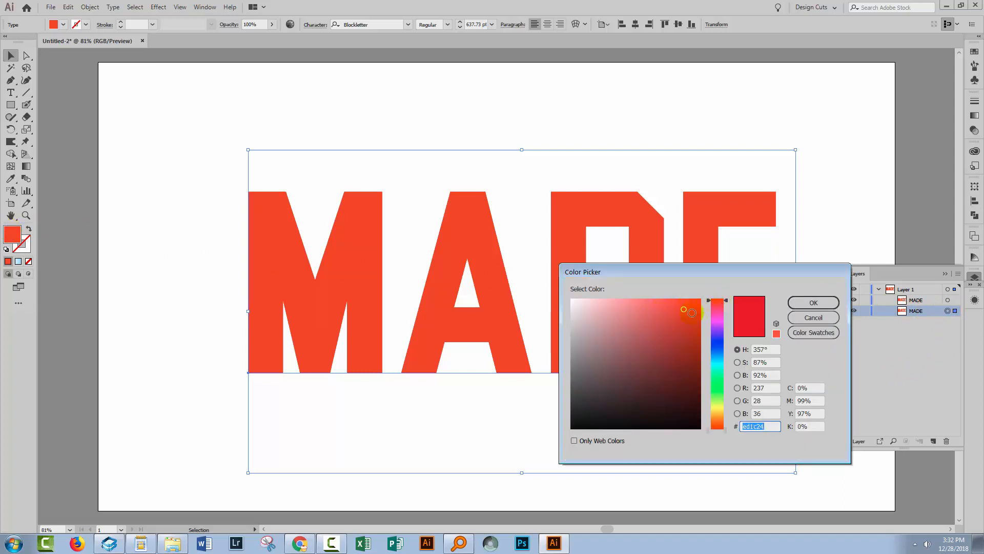
left_click(718, 420)
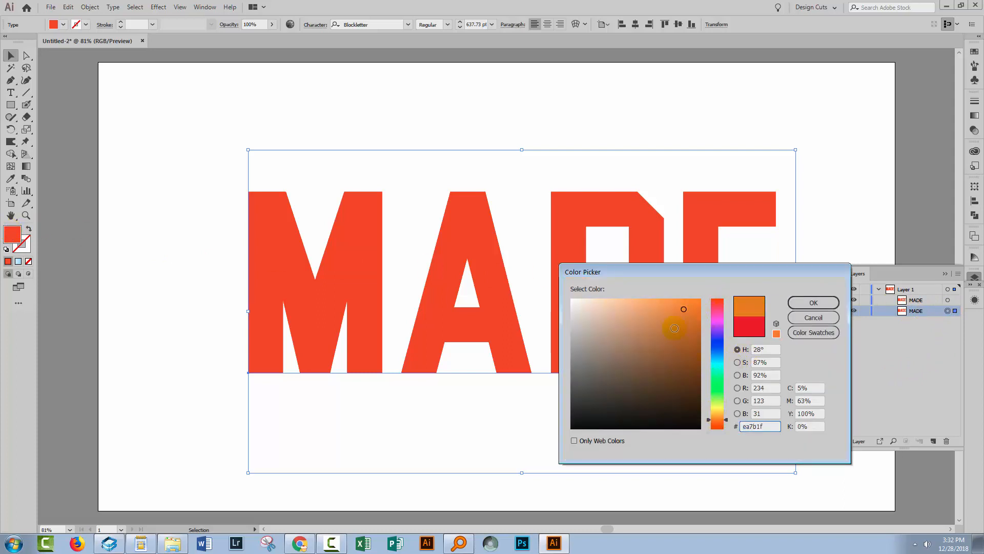
left_click(666, 298)
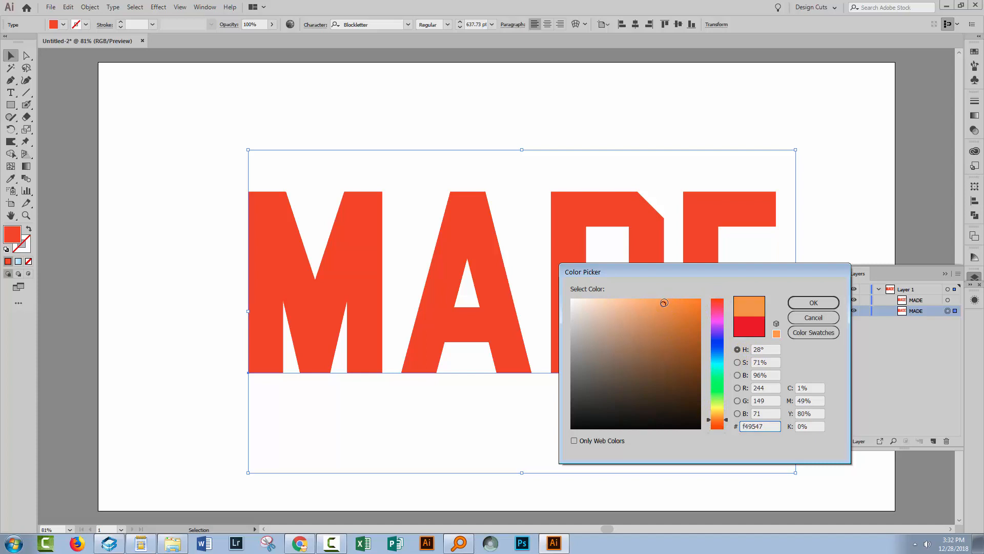
left_click(813, 302)
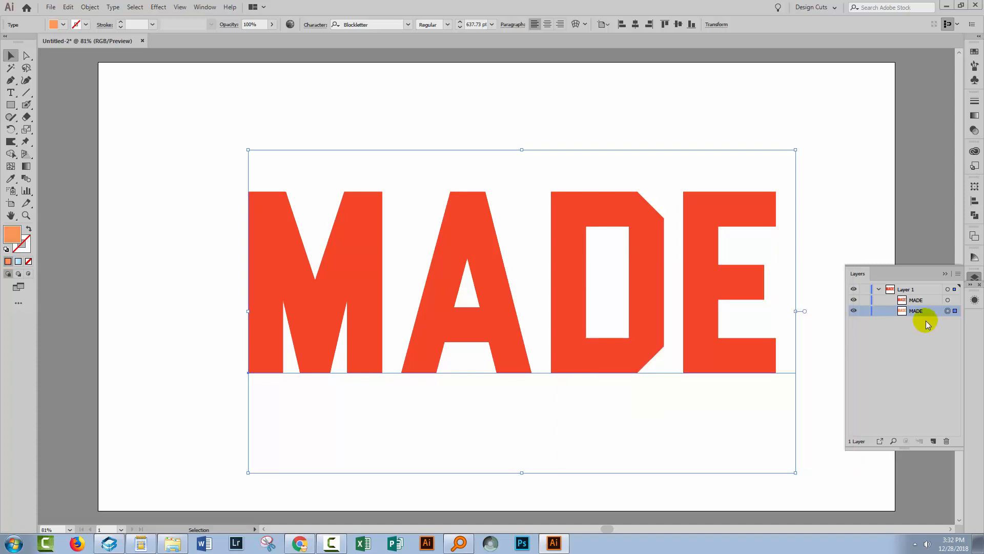
Duplicate the upper red MADE text within Layer 1 and hide the topmost copy.
left_click(909, 300)
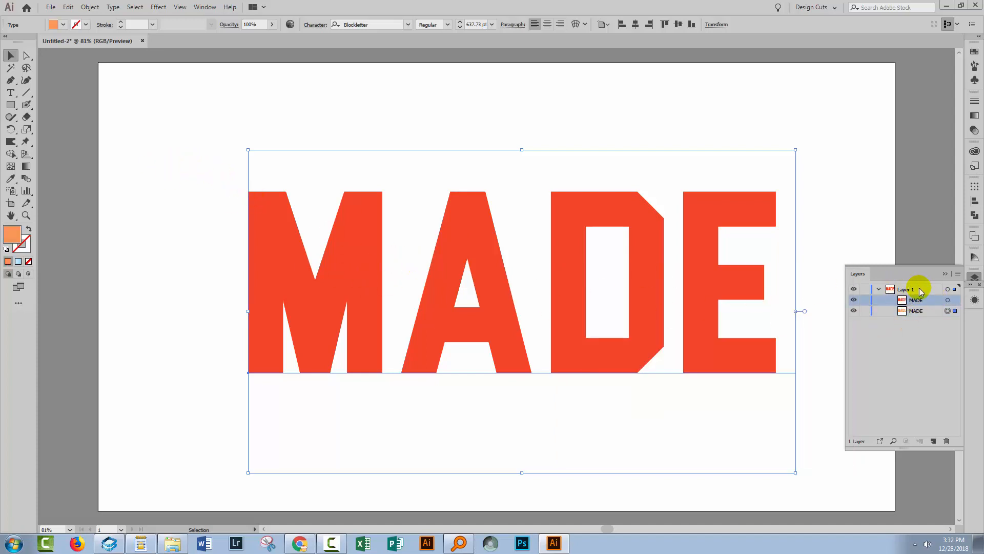
left_click_drag(931, 301, 932, 441)
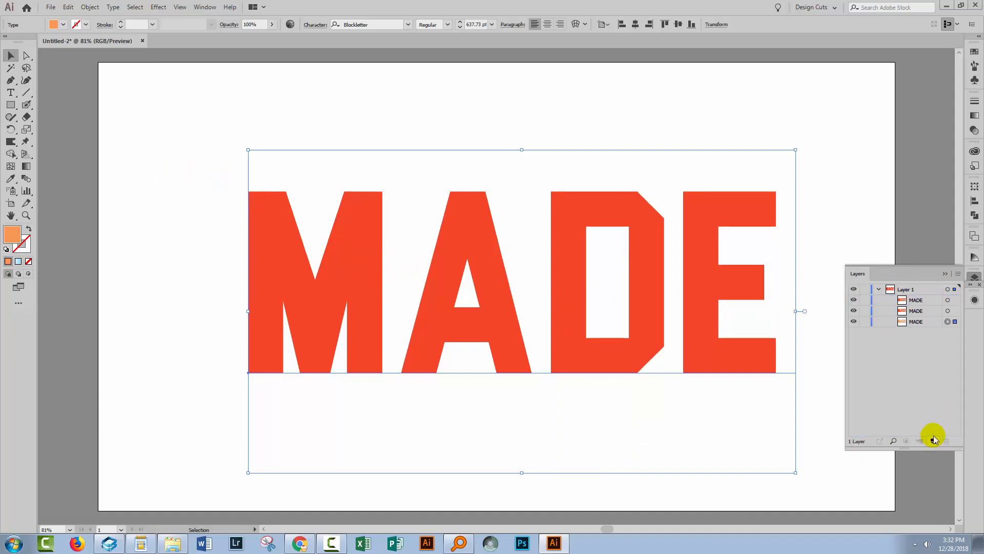
left_click(854, 299)
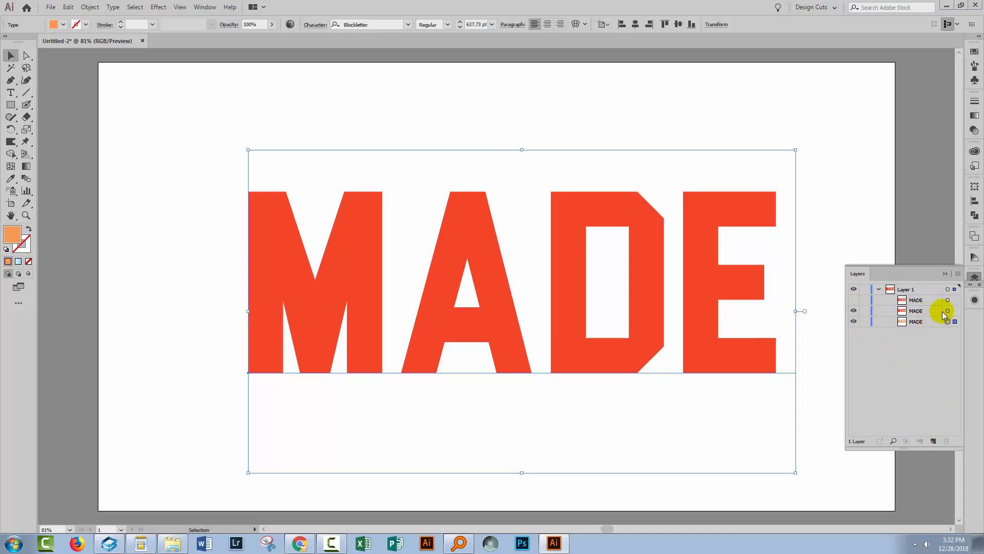
Hide the middle red MADE text and scale the orange MADE text down slightly around its center.
left_click(896, 311)
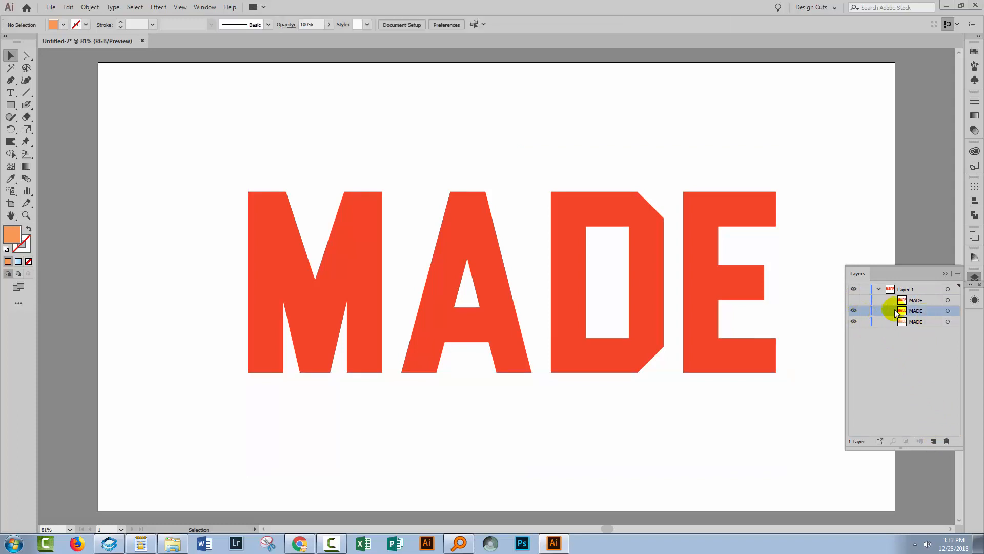
left_click(854, 310)
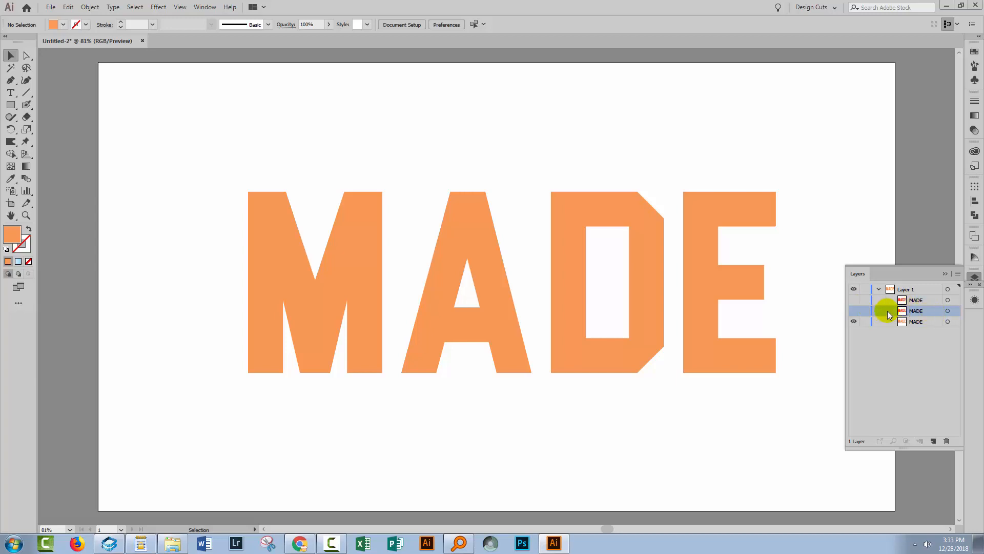
left_click(850, 321)
left_click(853, 321)
left_click(947, 321)
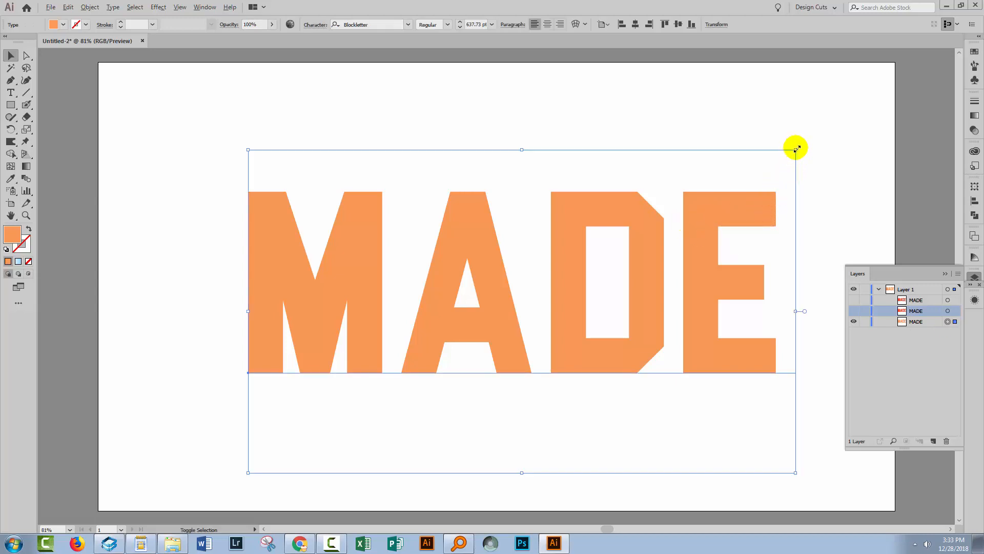
left_click_drag(796, 149, 781, 165)
left_click(804, 169)
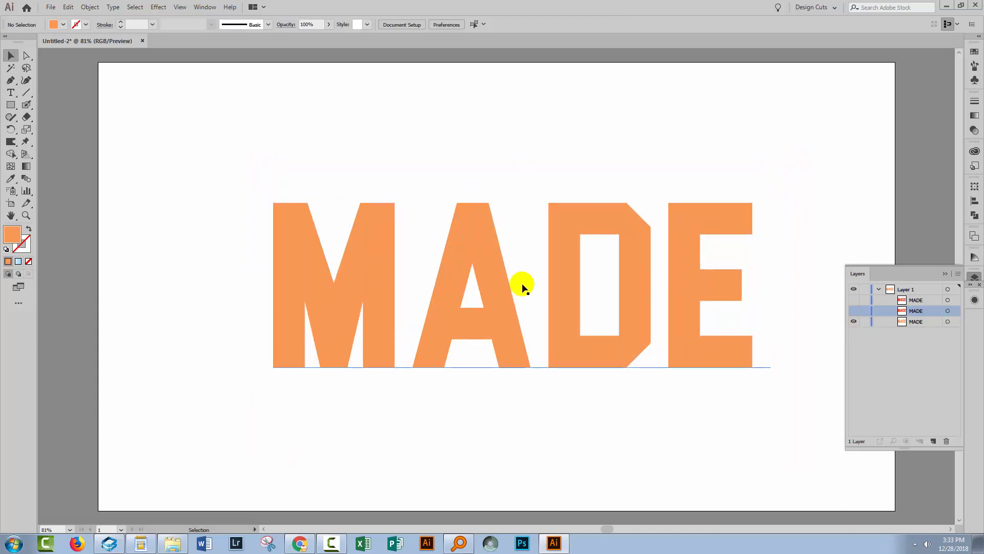
Show the middle red MADE text again and make a blend between it and the smaller orange text.
left_click(853, 311)
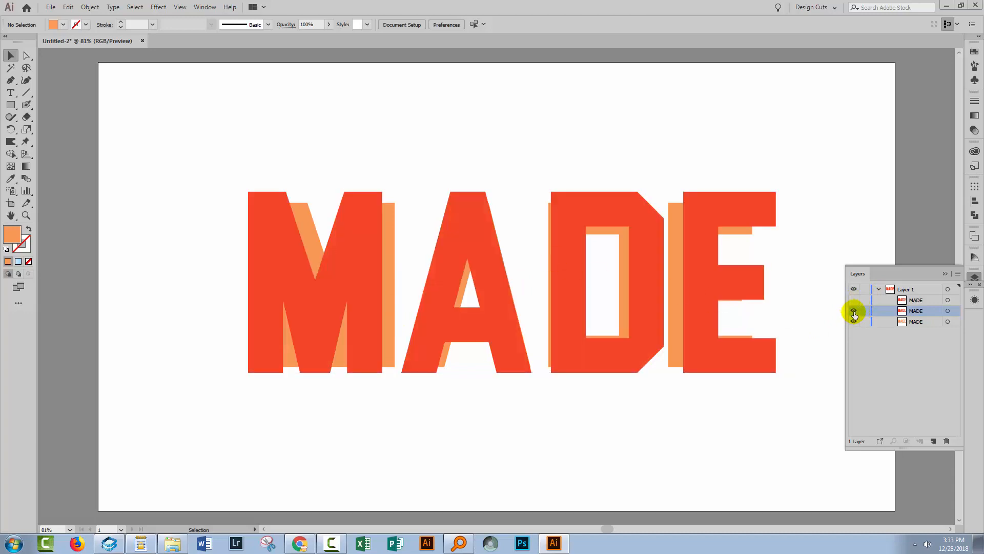
left_click_drag(171, 146, 779, 410)
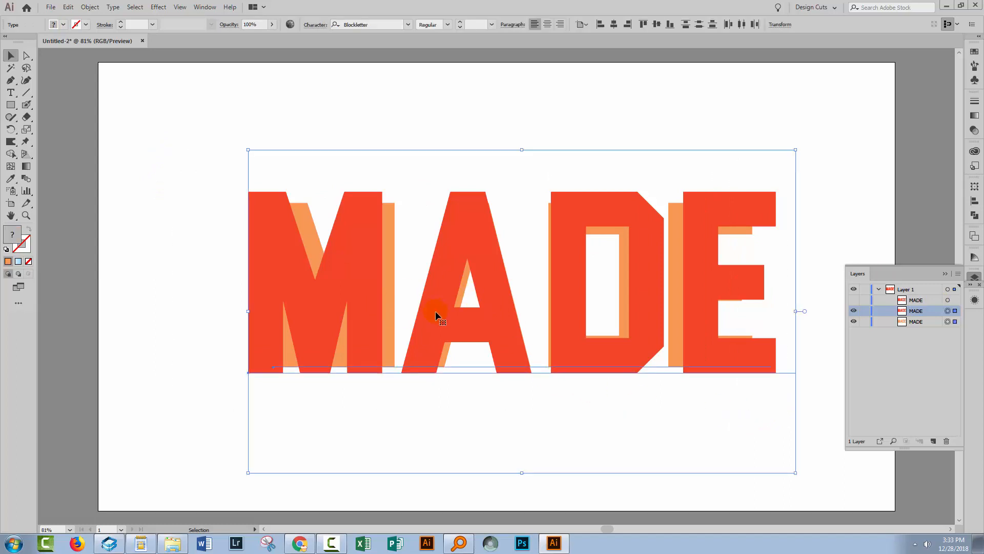
left_click(90, 6)
mouse_move(110, 276)
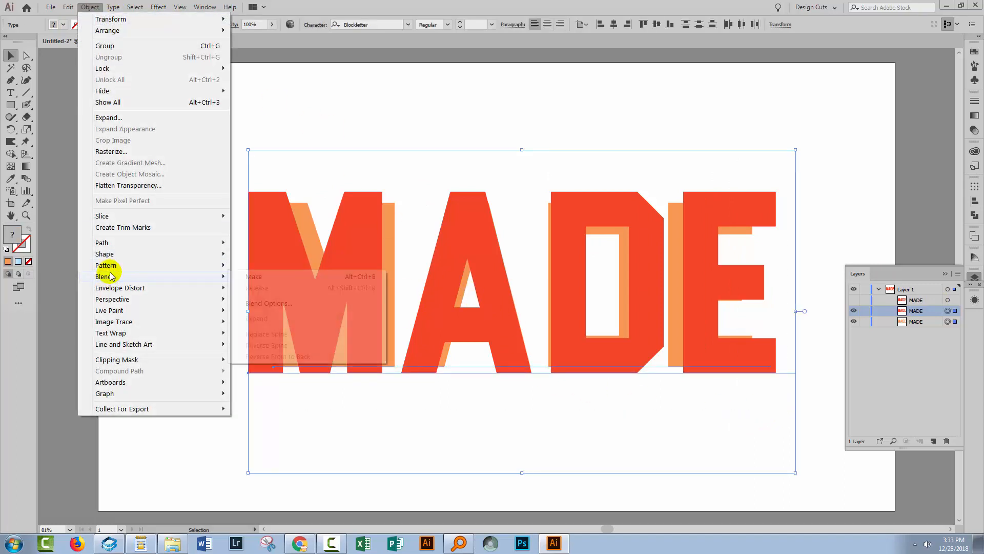
left_click(254, 277)
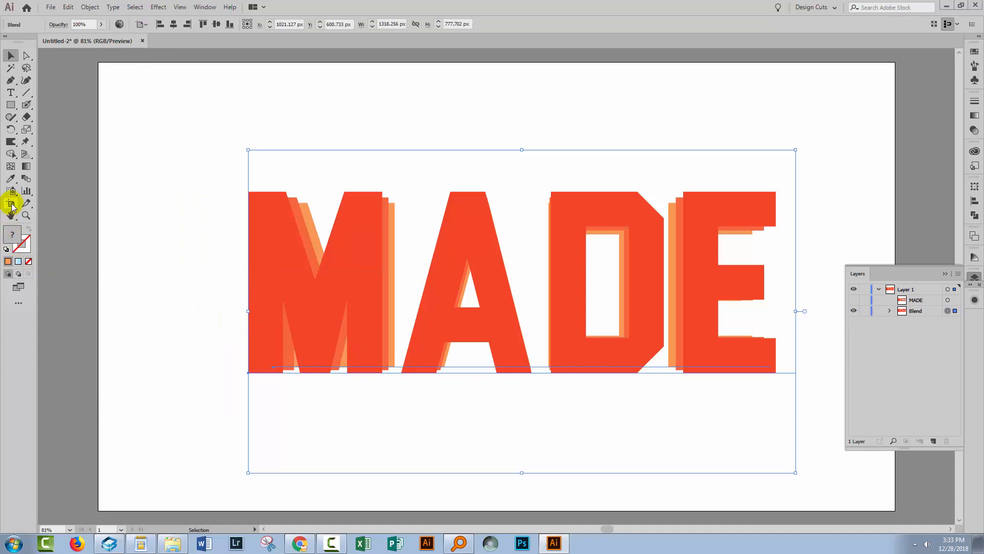
Set the blend spacing to Specified Steps with 30 steps, with the preview enabled.
double_click(25, 178)
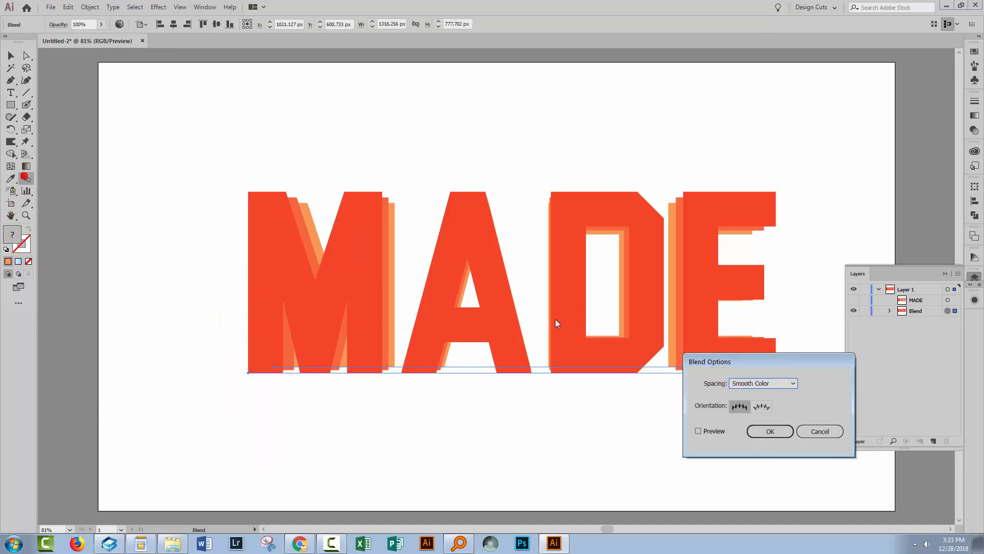
left_click(699, 432)
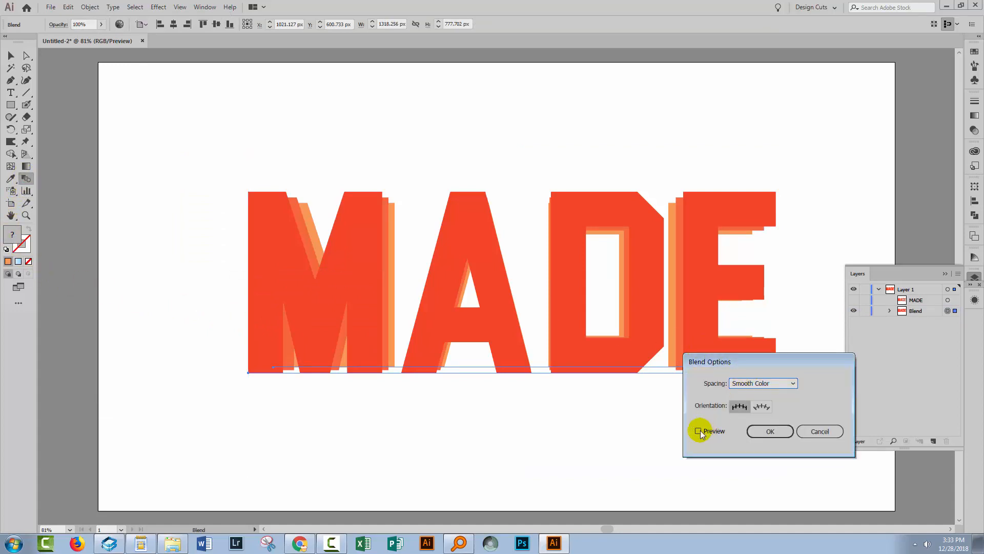
left_click(761, 383)
left_click(760, 405)
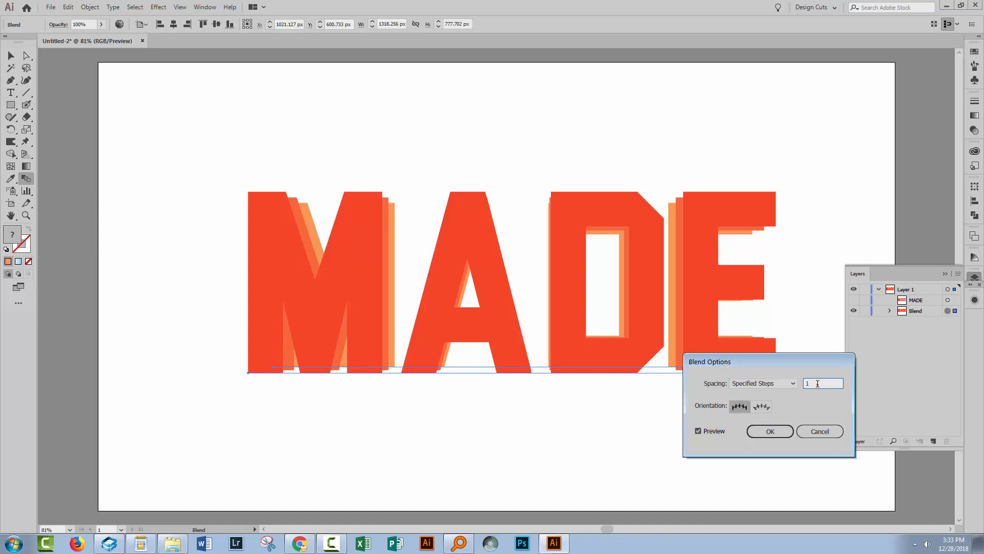
type("0")
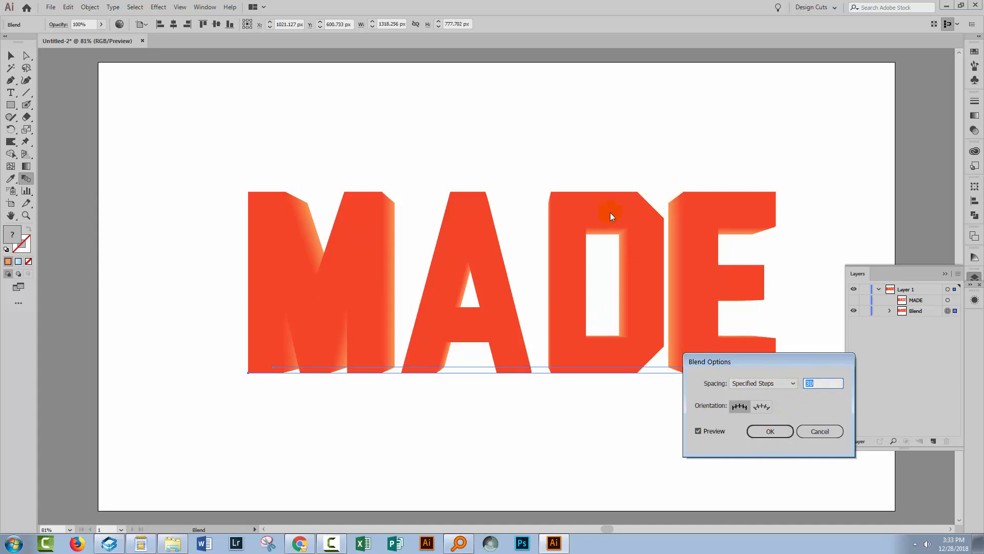
left_click(769, 431)
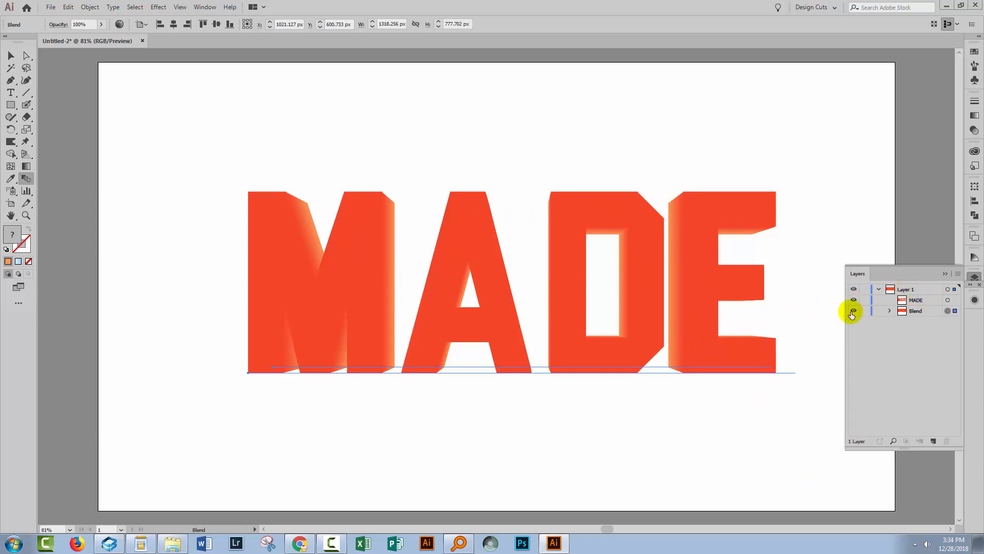
Show the topmost MADE text and recolor it with the slightly darker red fill e0202e.
left_click(948, 300)
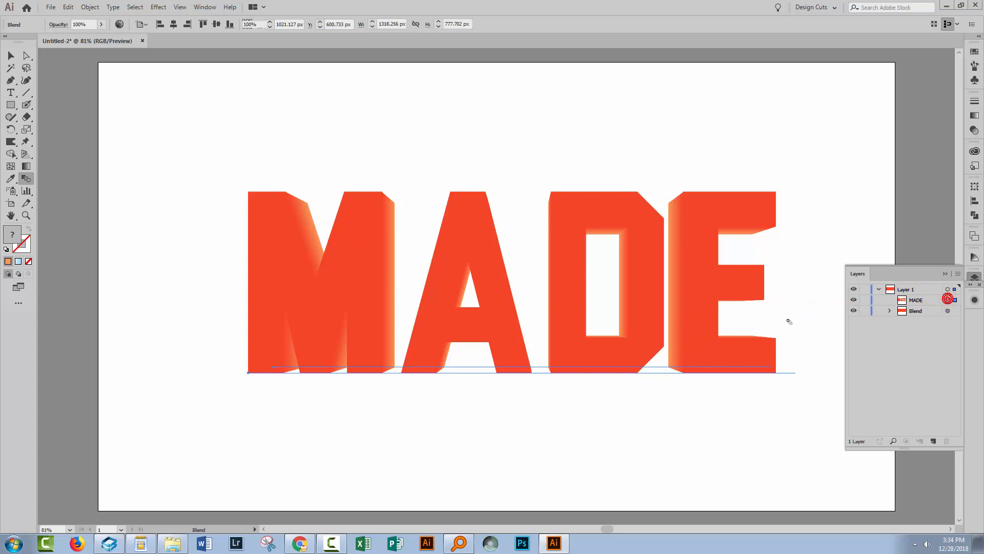
double_click(12, 237)
left_click(709, 302)
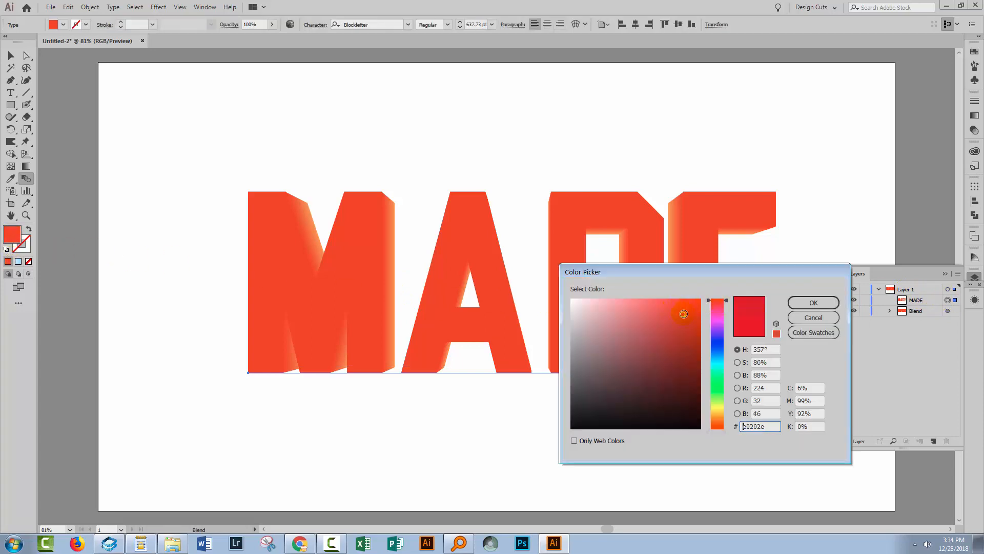
left_click(813, 302)
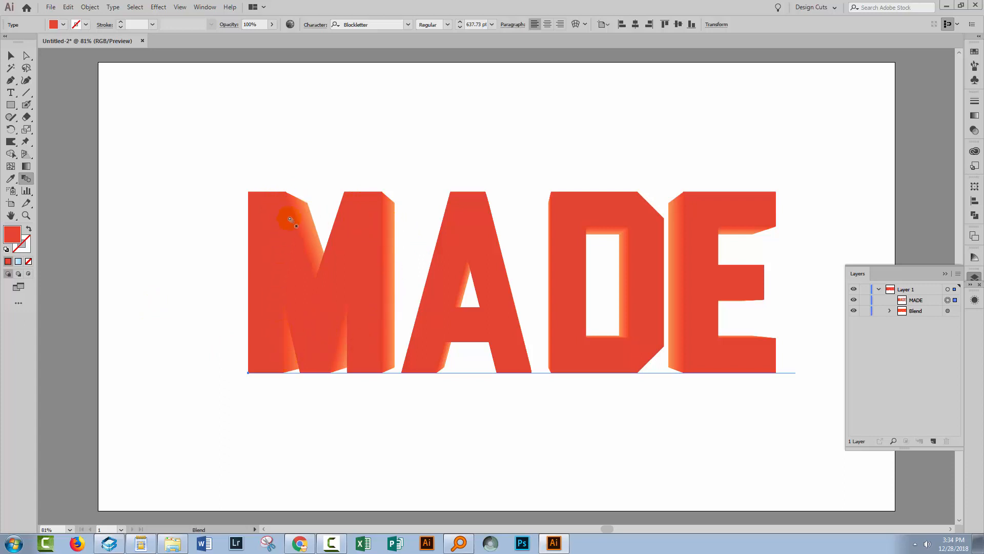
left_click(311, 307)
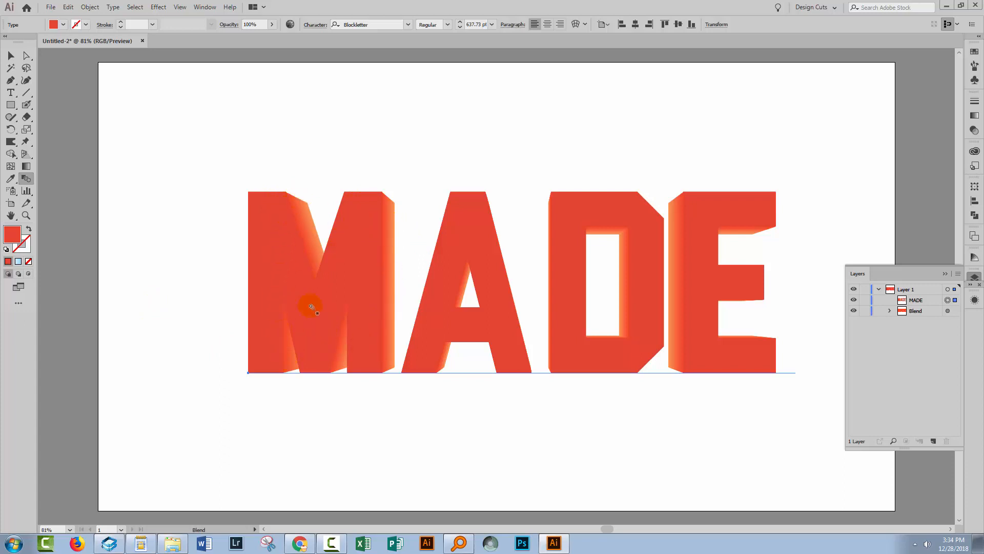
Select the orange text inside the Blend and save its fill as a global swatch, R=244 G=149 B=71.
left_click(889, 311)
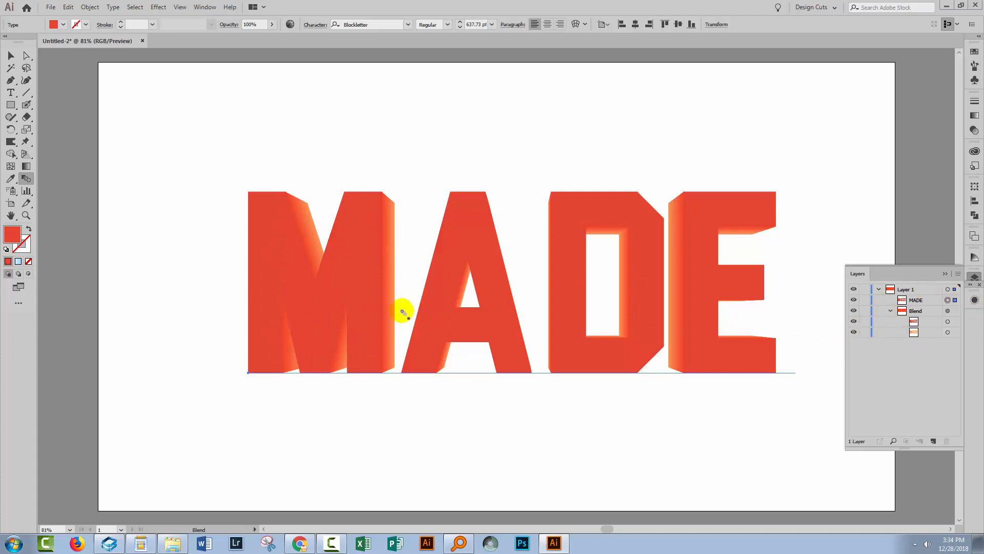
left_click(947, 332)
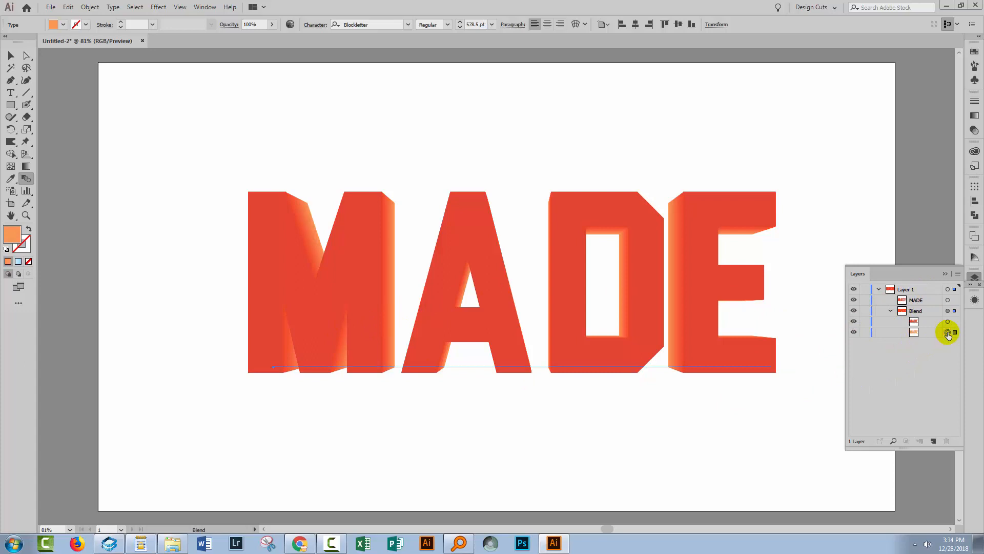
left_click(974, 51)
left_click_drag(908, 204, 905, 376)
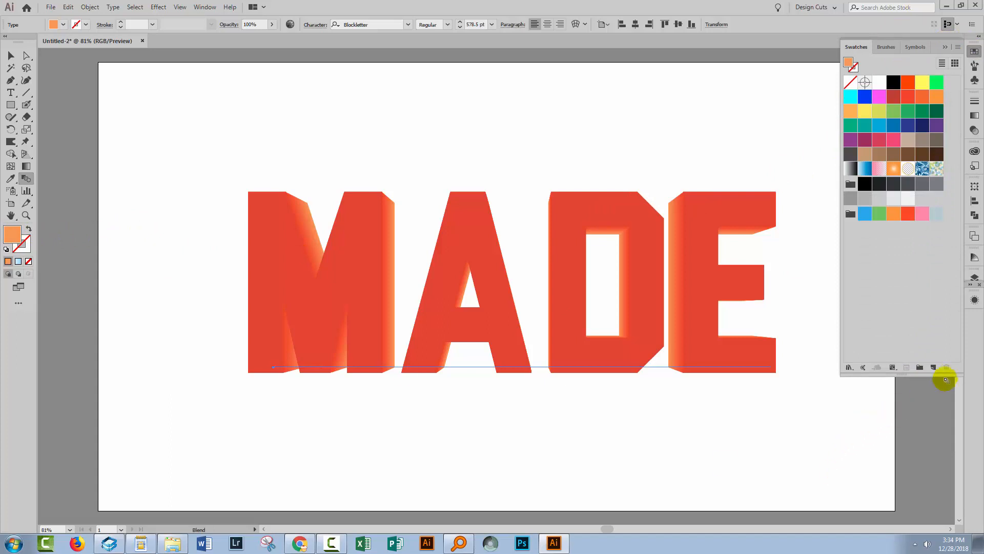
left_click(933, 368)
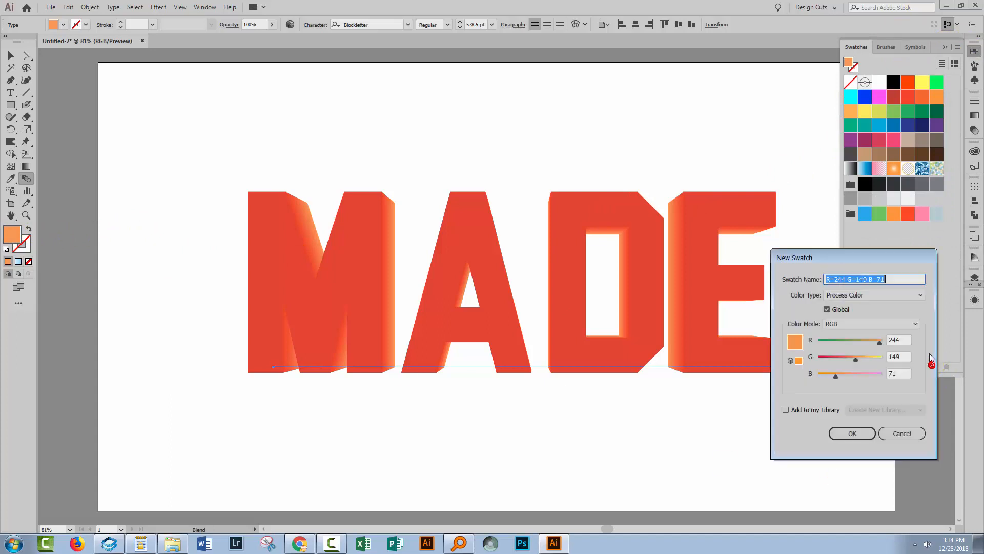
left_click(859, 432)
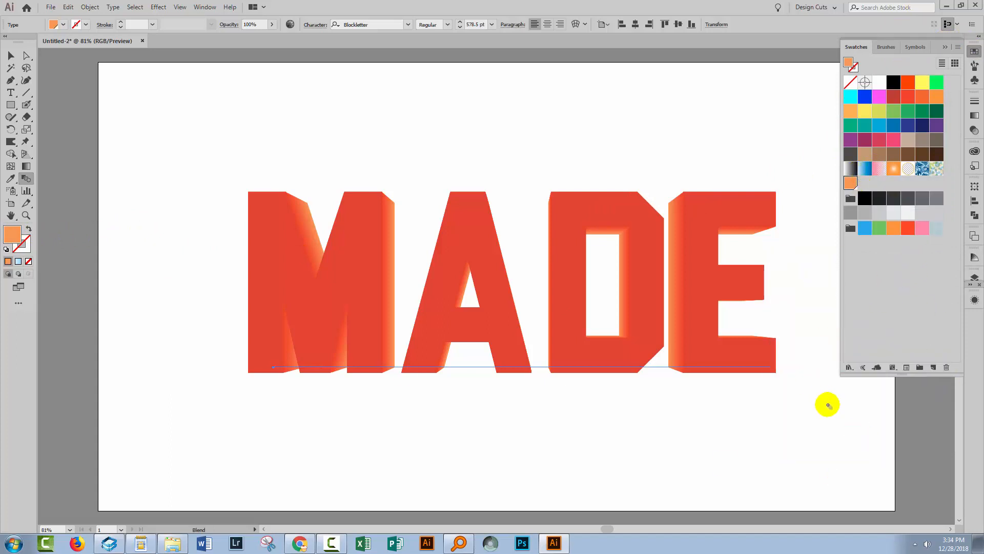
Apply the new global orange swatch to the red front text inside the Blend.
left_click(975, 276)
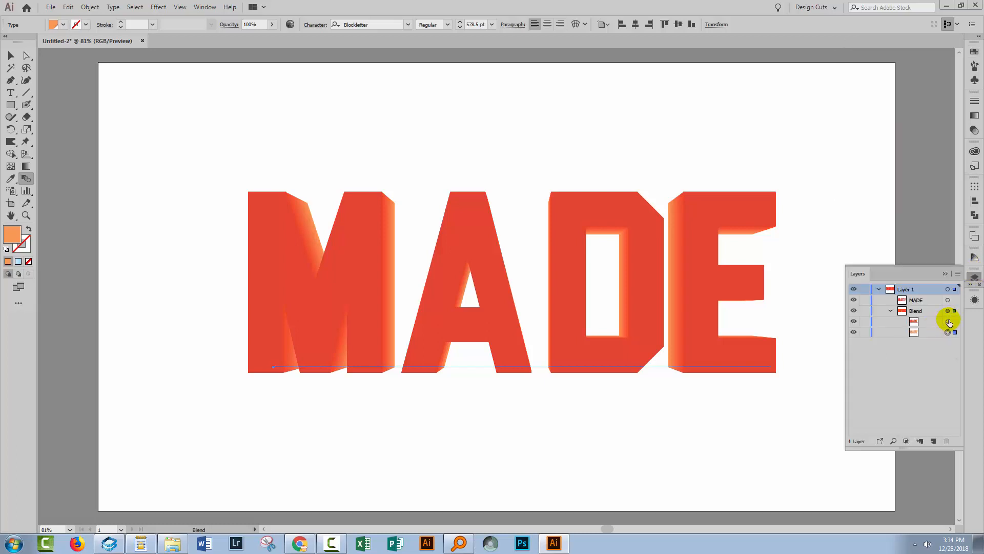
left_click(948, 322)
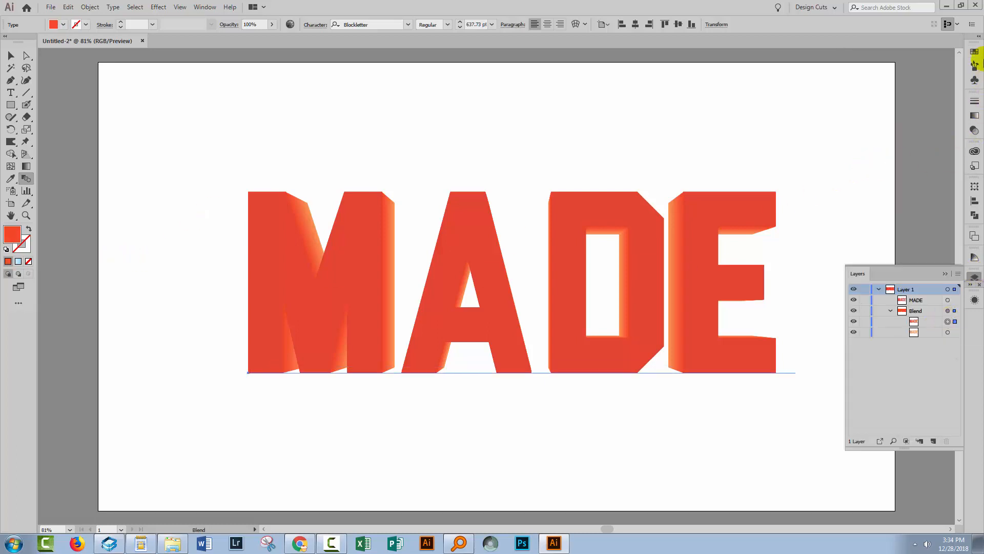
left_click(974, 51)
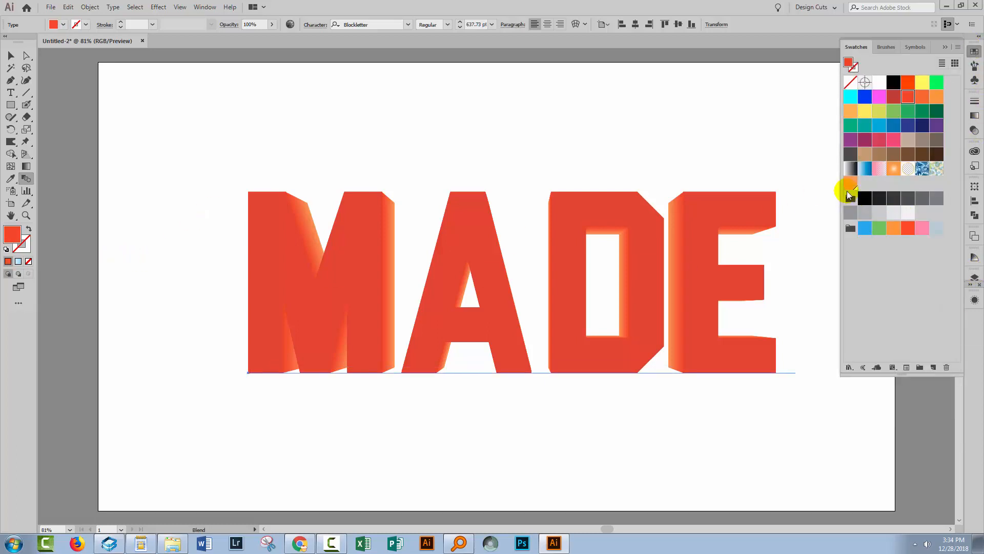
left_click_drag(851, 183, 714, 223)
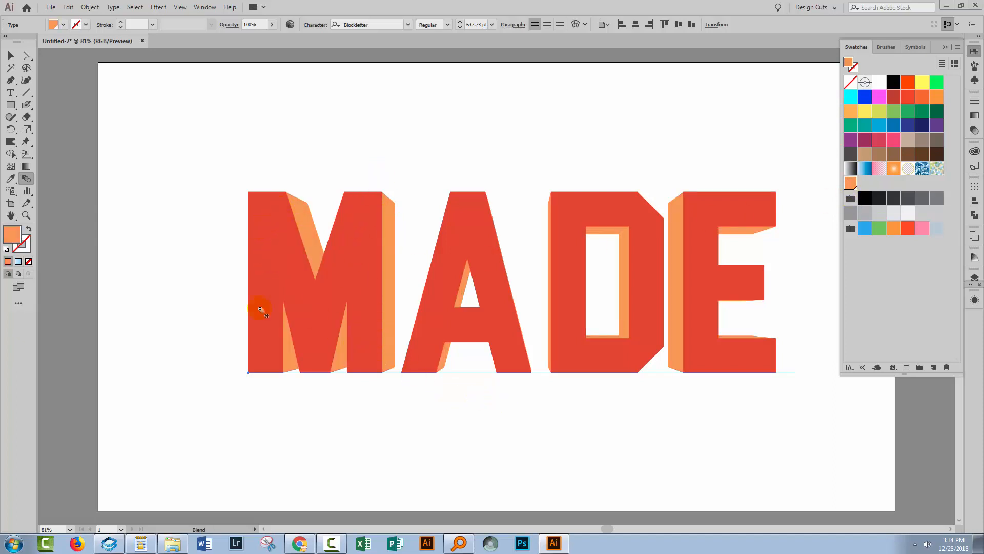
Toggle the topmost MADE text's visibility to check the blend beneath, and select the Blend's smaller rear text.
left_click(975, 277)
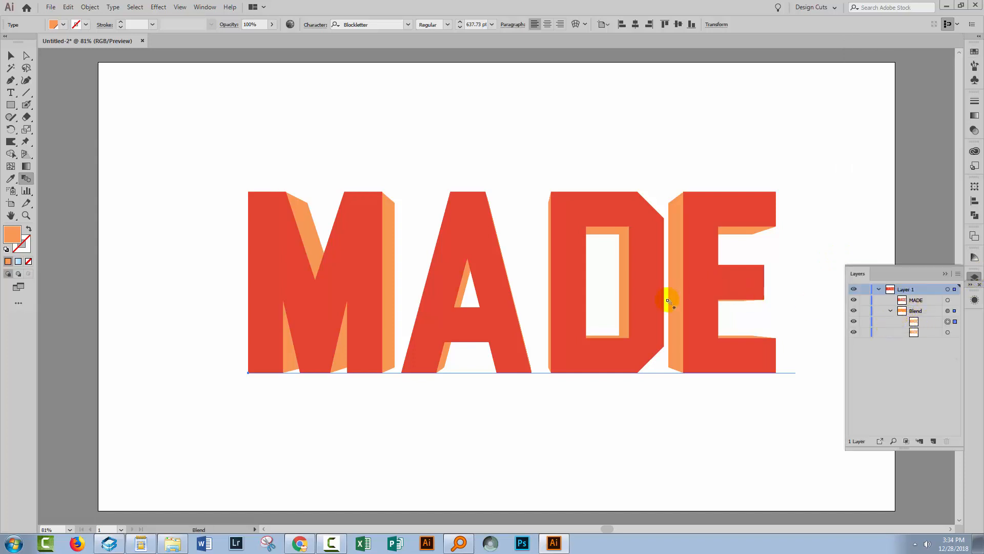
left_click(916, 301)
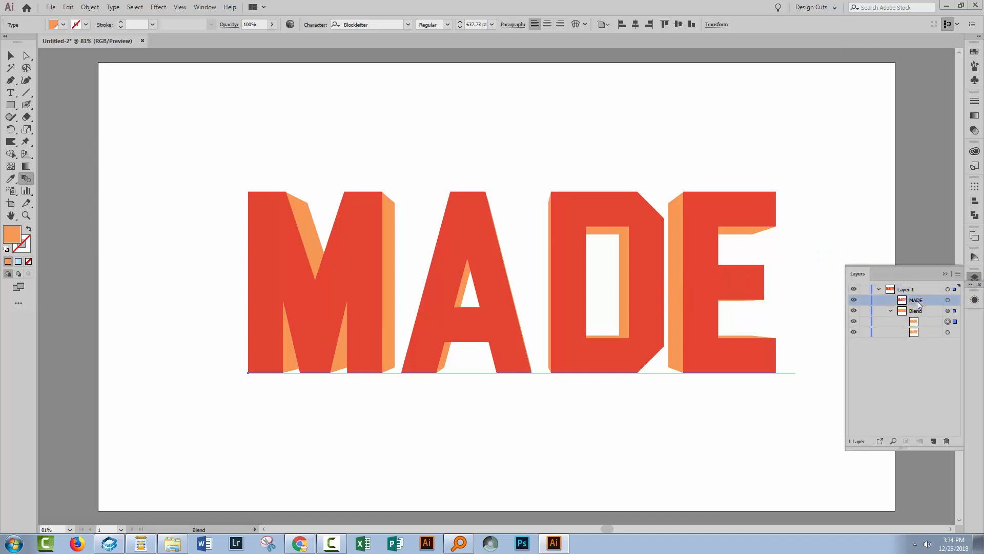
left_click(853, 300)
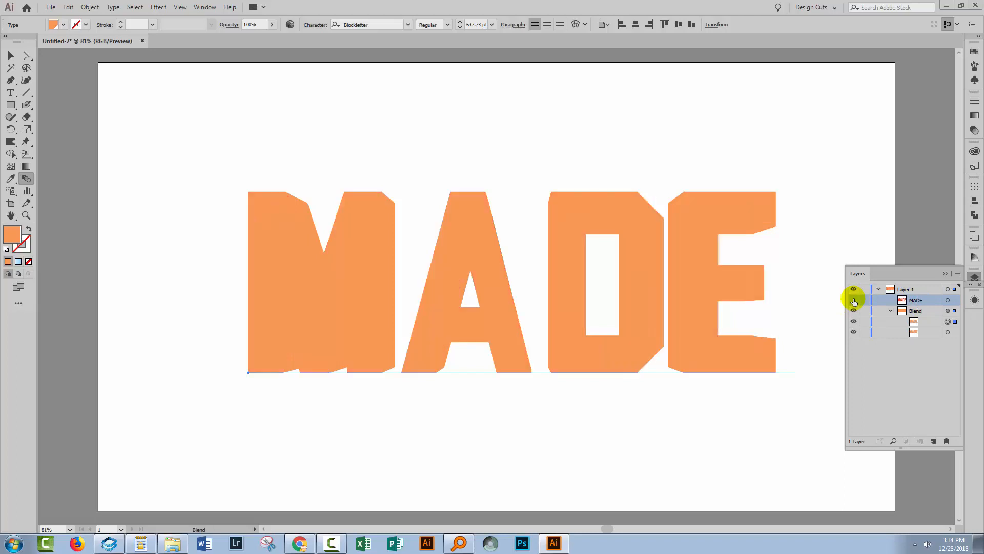
left_click(853, 299)
left_click(902, 300)
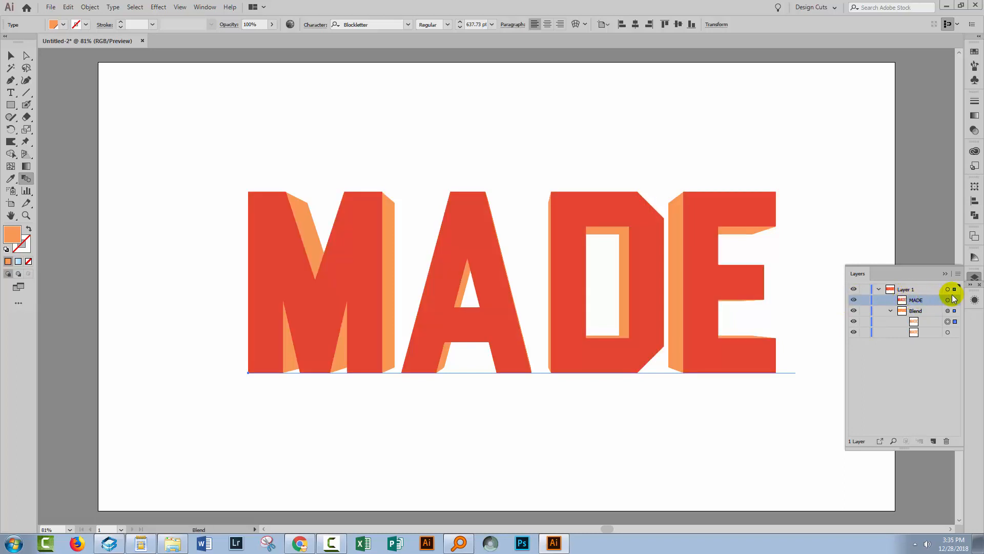
left_click(948, 332)
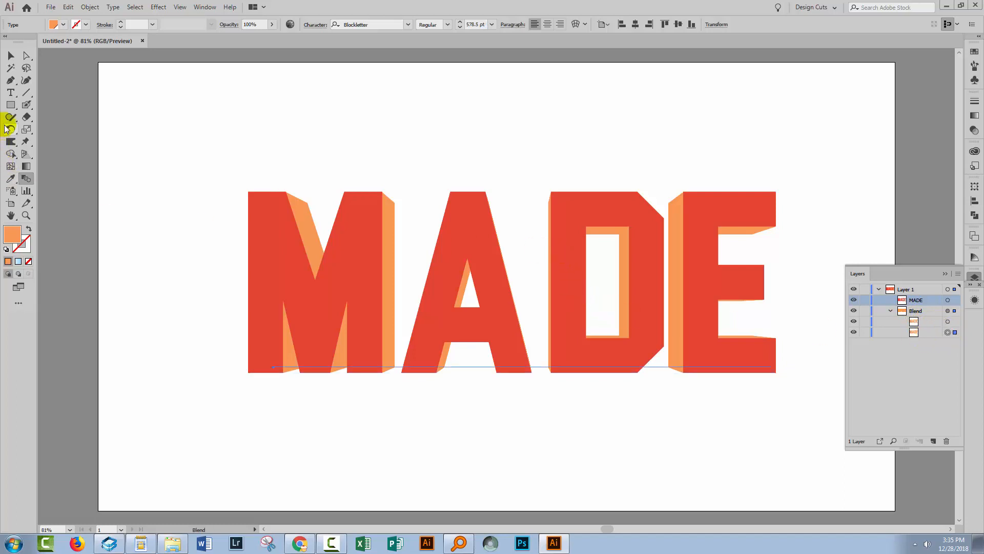
Move the Blend's selected rear text down and to the right so the extrusion extends below and right of the red MADE letters.
left_click(11, 56)
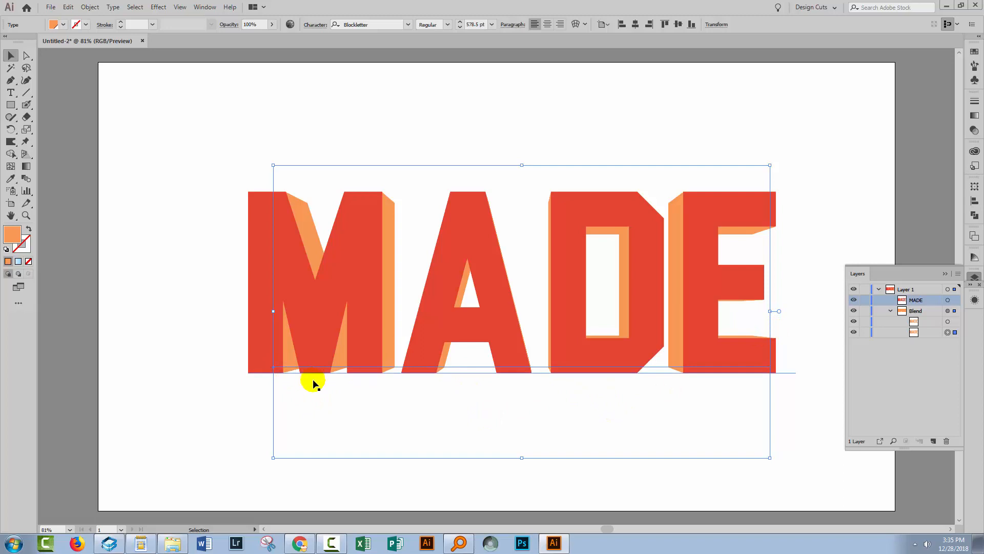
key("shift+Down")
key("shift+Down")
key("shift+Down")
key("shift+Down")
key("shift+Down")
key("shift+Down")
key("shift+Down")
key("shift+Down")
key("shift+Down")
key("shift+Down")
key("shift+Down")
key("shift+Down")
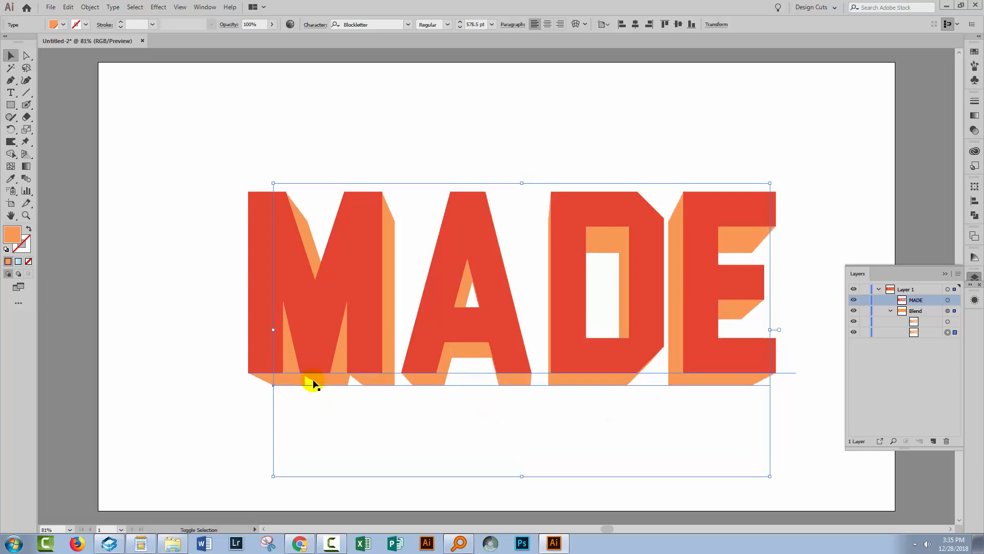
key("shift+Right")
key("shift+Right")
key("shift+Right")
key("shift+Right")
key("shift+Right")
key("shift+Right")
key("shift+Right")
key("shift+Right")
key("shift+Right")
key("shift+Right")
key("shift+Right")
key("shift+Right")
key("shift+Right")
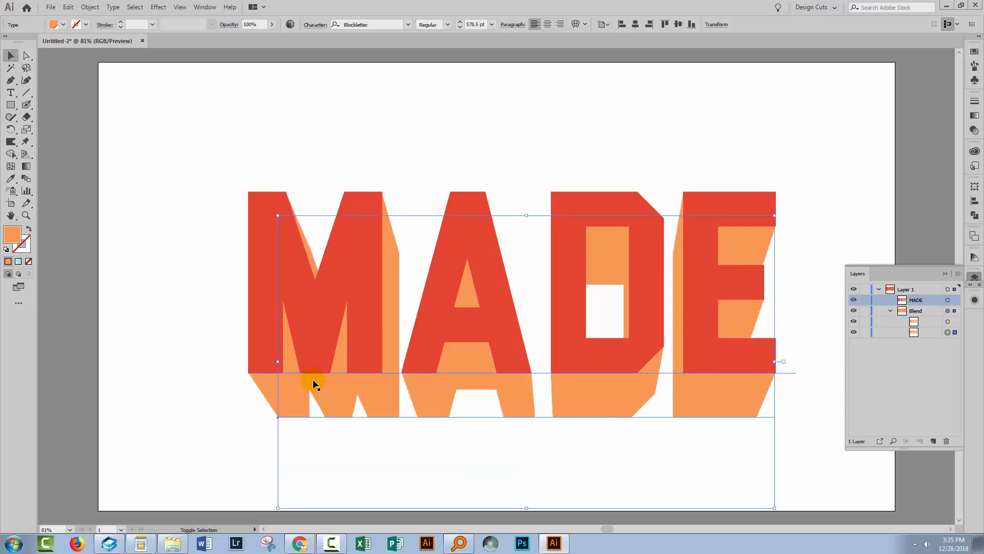
key("shift+Right")
key("shift+Right")
key("shift+Down")
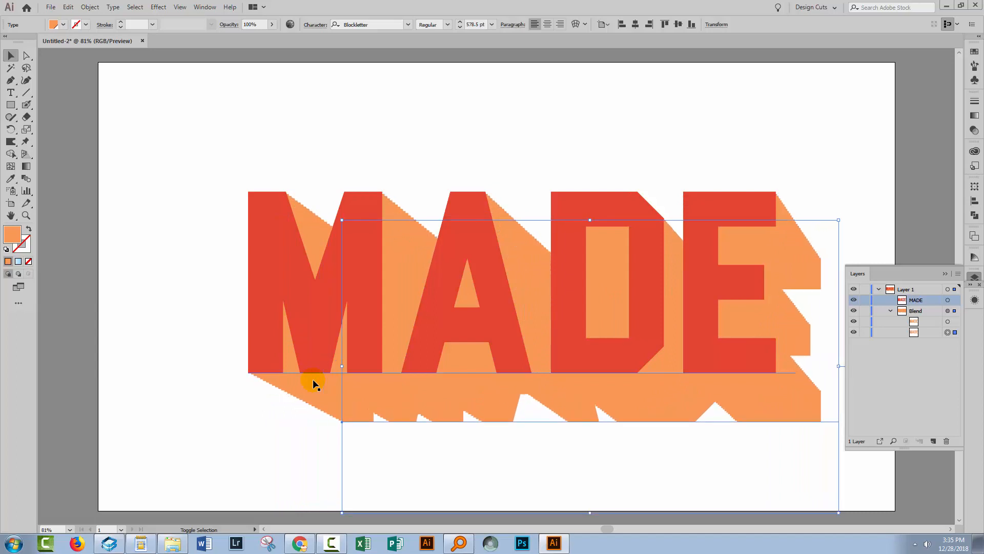
key("shift+Right")
key("shift+Down")
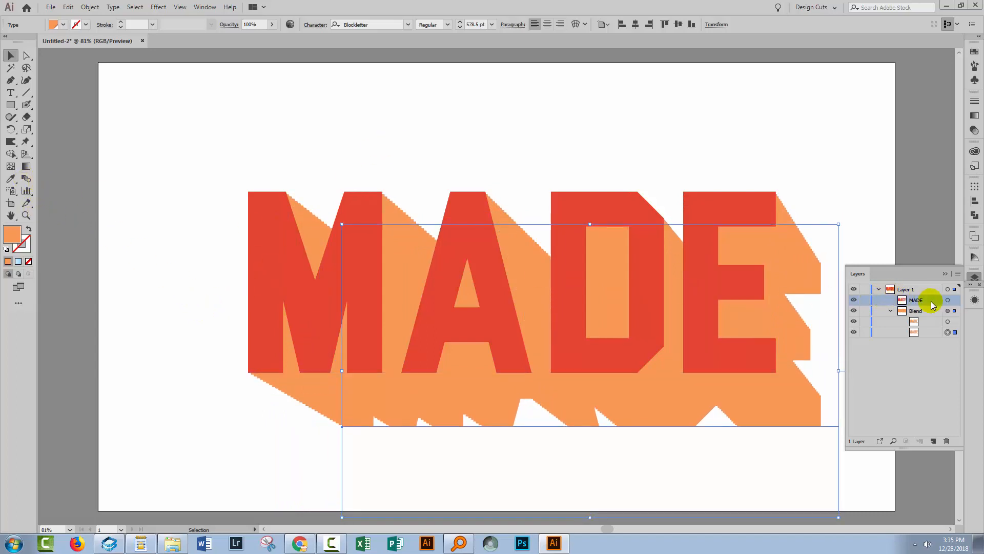
Select the whole Blend, set its spacing to 120 specified steps with the preview on, and deselect the artwork.
left_click(947, 311)
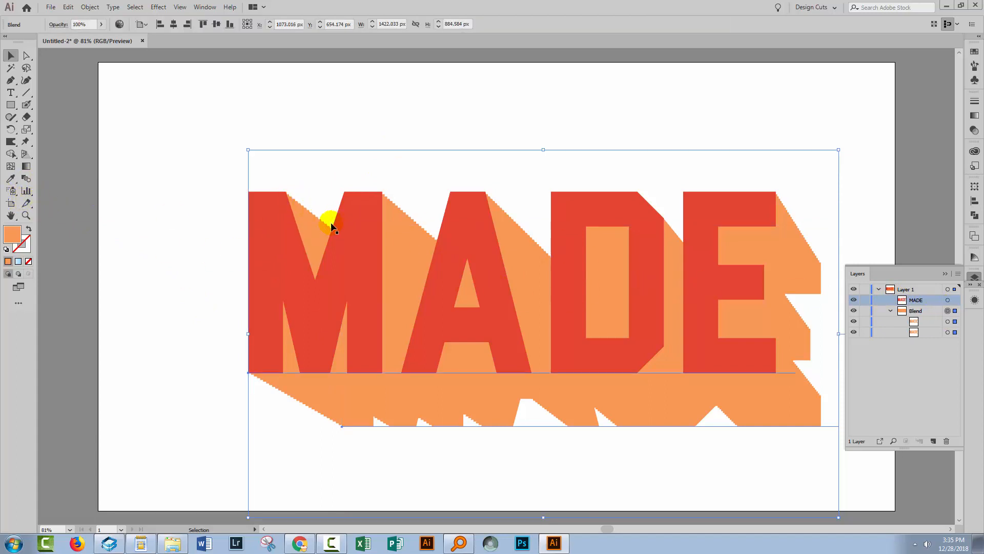
double_click(26, 180)
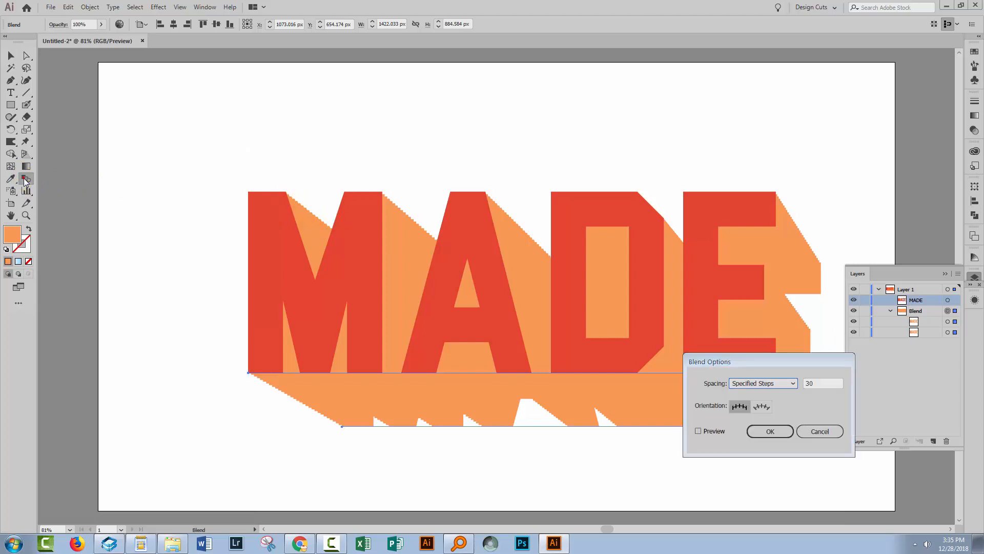
left_click(697, 430)
double_click(817, 383)
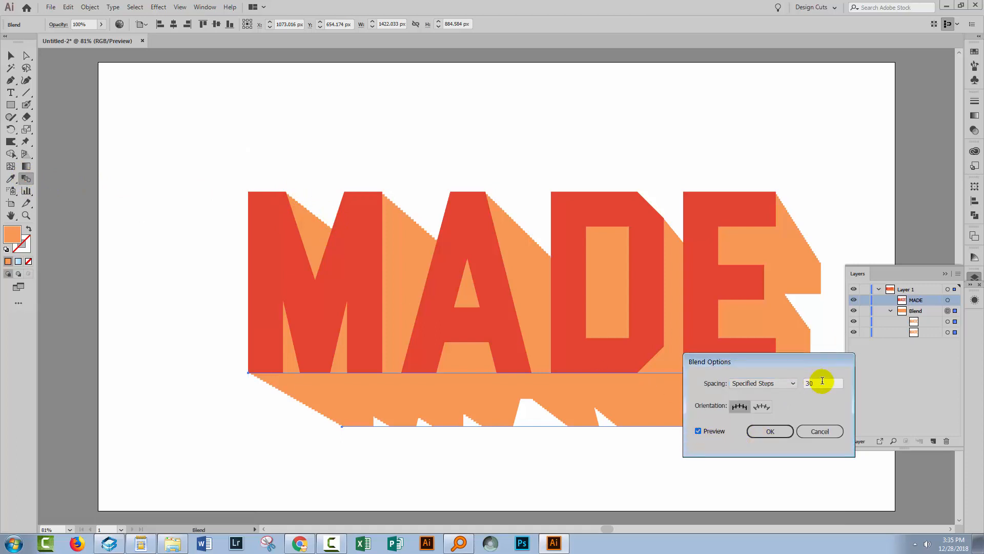
type("40")
double_click(817, 390)
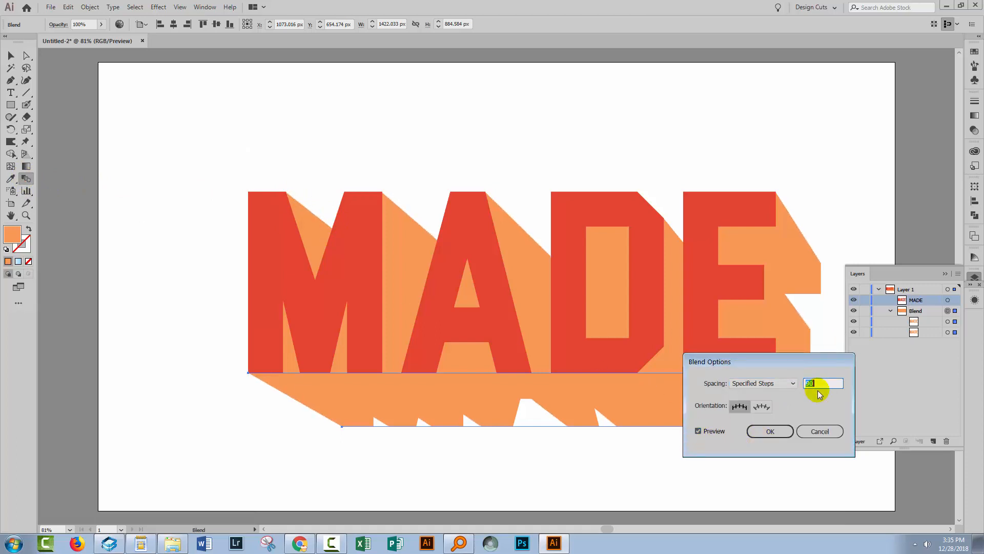
type("120")
double_click(819, 393)
left_click(770, 431)
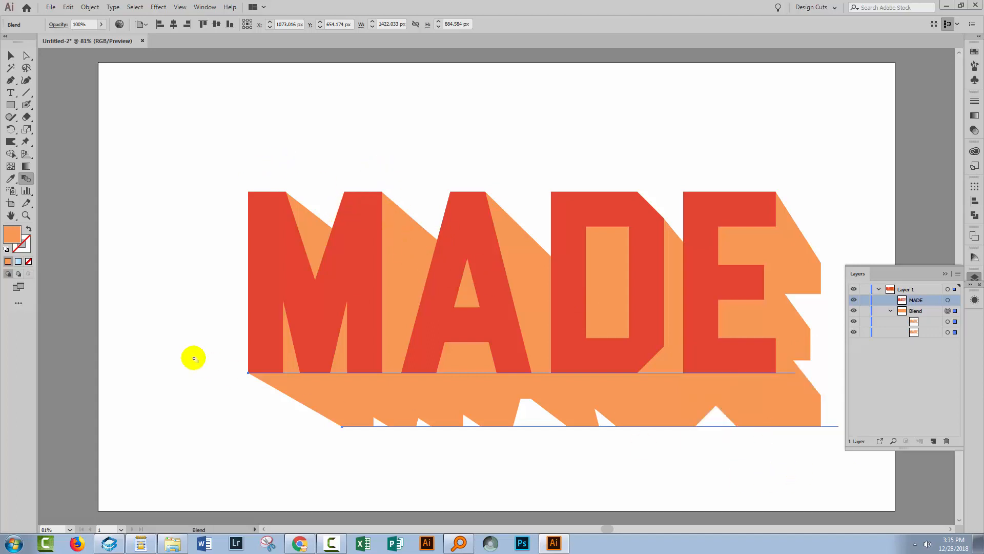
left_click(11, 54)
left_click(144, 218)
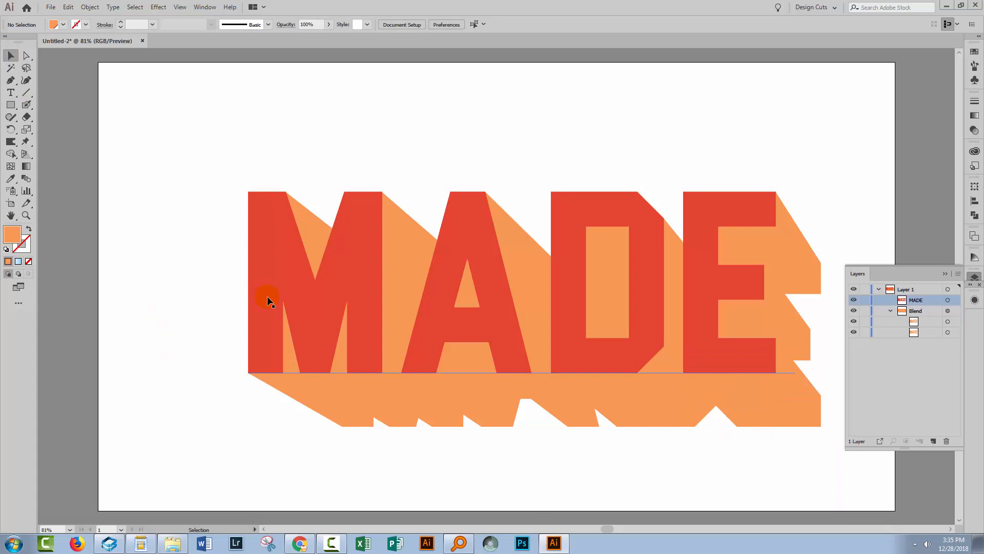